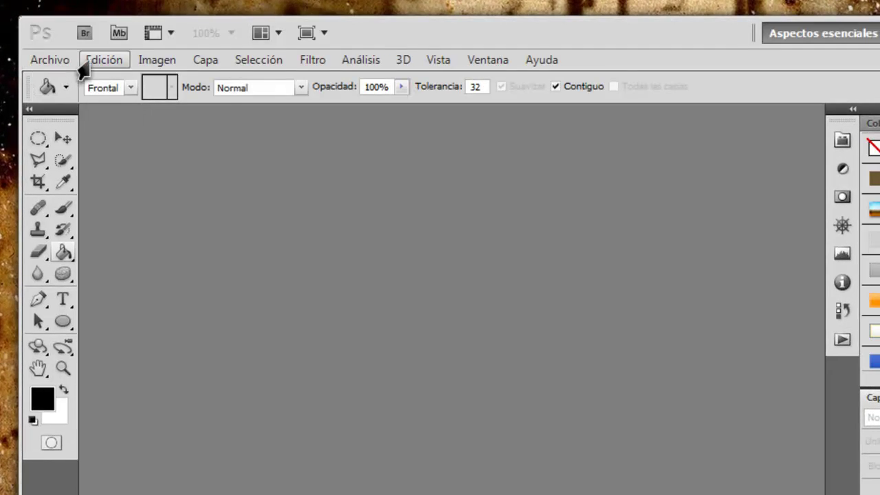
- Start a new 300 × 300 pixel RGB document at 300 ppi on a transparent background
{"action": "left_click", "coordinate": [54, 64]}
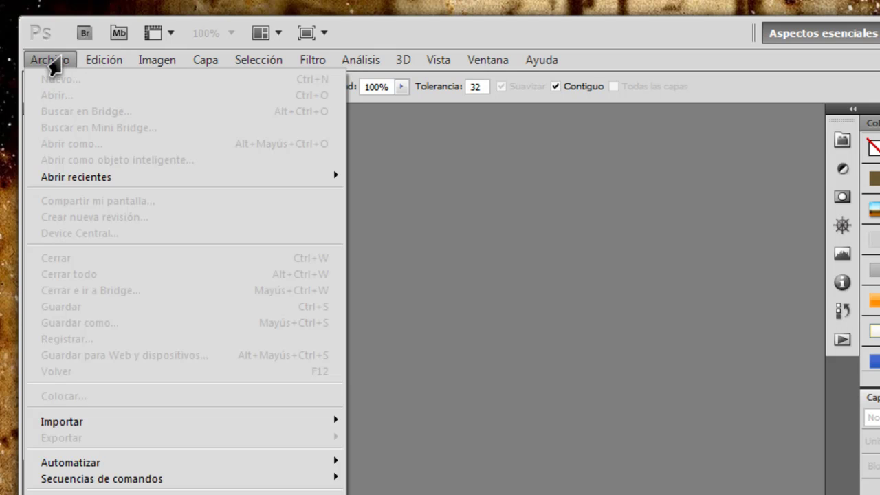
{"action": "left_click", "coordinate": [54, 63]}
{"action": "left_click", "coordinate": [52, 64]}
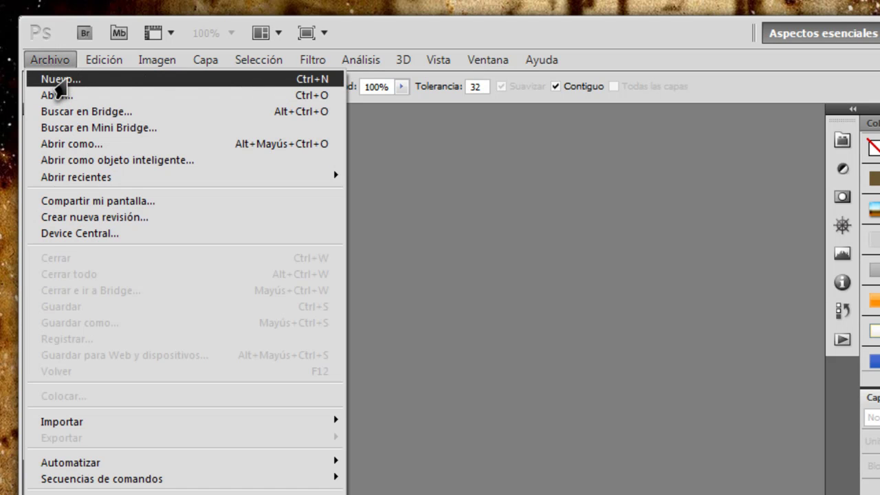
{"action": "left_click", "coordinate": [59, 79]}
{"action": "key", "text": "Tab"}
{"action": "key", "text": "Tab"}
{"action": "key", "text": "Tab"}
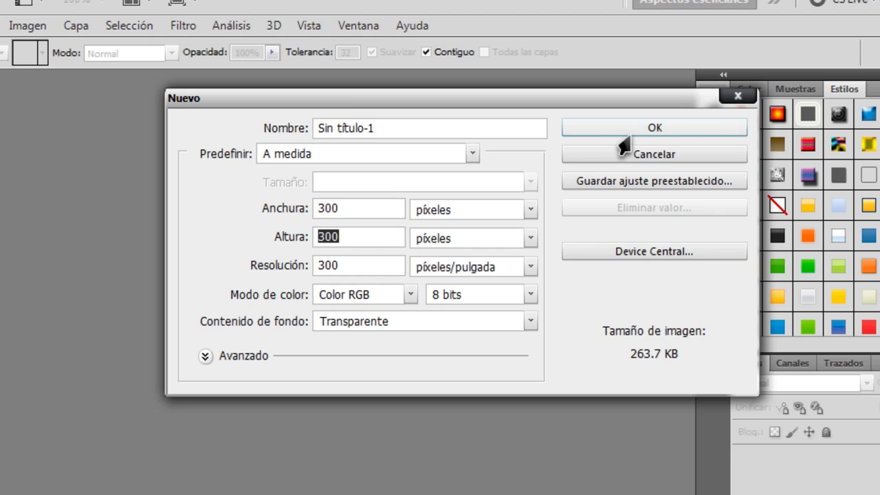
{"action": "left_click", "coordinate": [622, 132]}
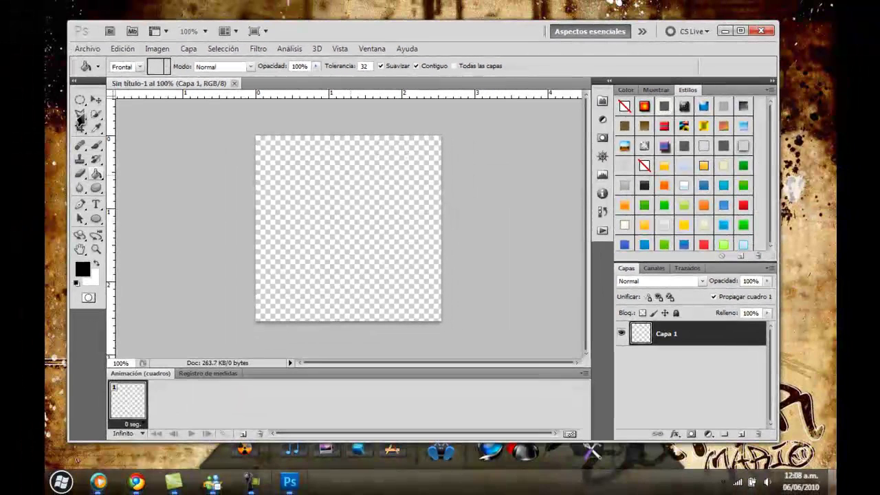
- Draw a large circular selection and fill it black with the Paint Bucket
{"action": "left_click", "coordinate": [80, 101]}
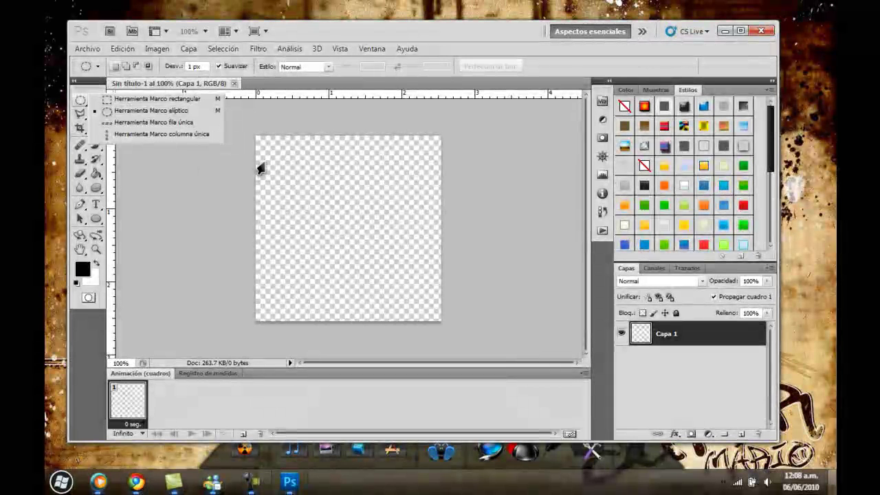
{"action": "left_click", "coordinate": [255, 167]}
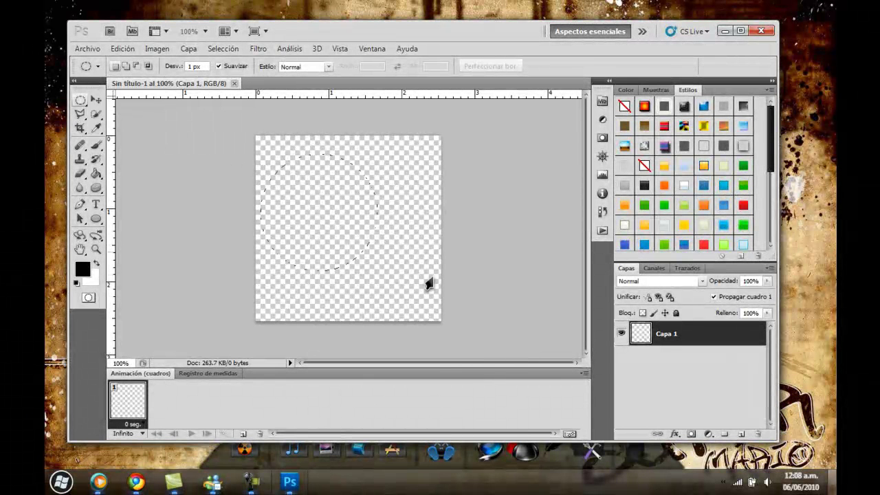
{"action": "left_click_drag", "start_coordinate": [420, 279], "coordinate": [404, 297]}
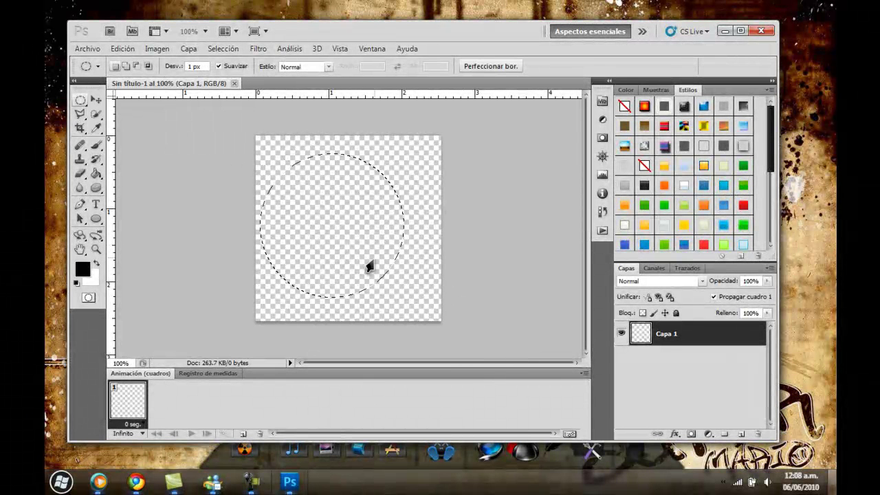
{"action": "left_click_drag", "start_coordinate": [330, 250], "coordinate": [408, 226]}
{"action": "key", "text": "Return"}
{"action": "left_click", "coordinate": [95, 175]}
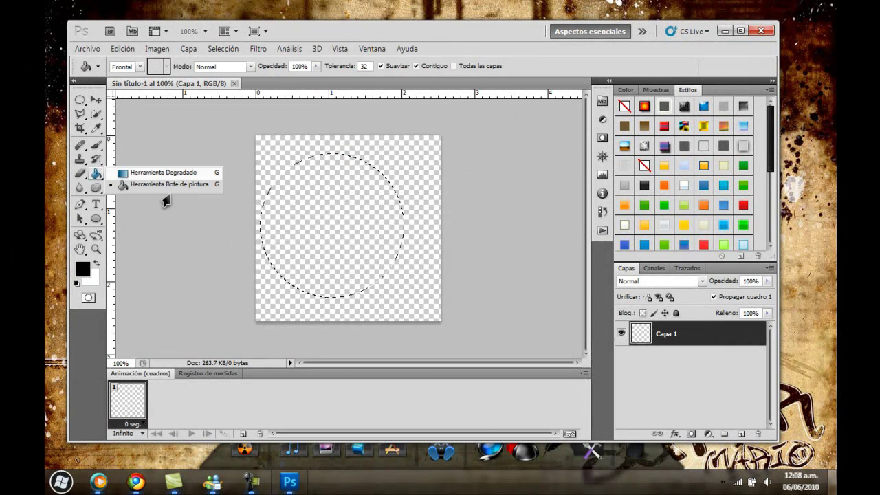
{"action": "left_click", "coordinate": [323, 234]}
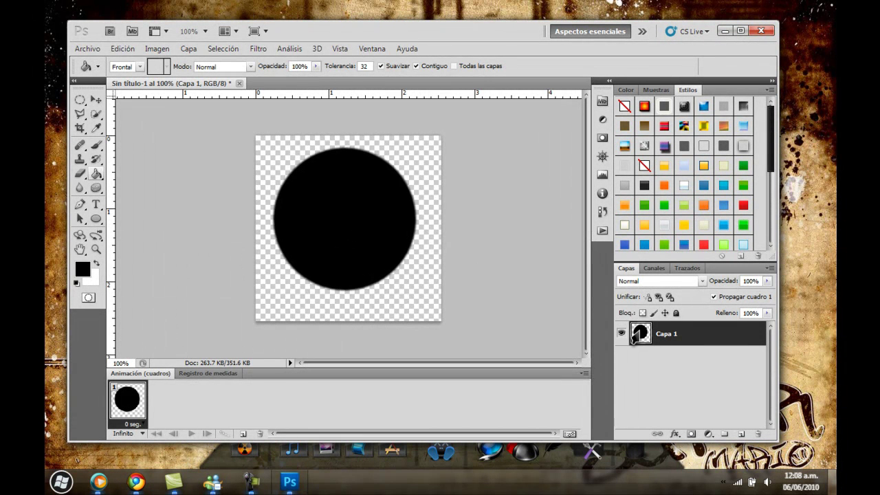
- Shift the selection downward and delete it to cut a crescent from the black circle
{"action": "key", "text": "shift+Down"}
{"action": "key", "text": "shift+Down"}
{"action": "key", "text": "shift+Down"}
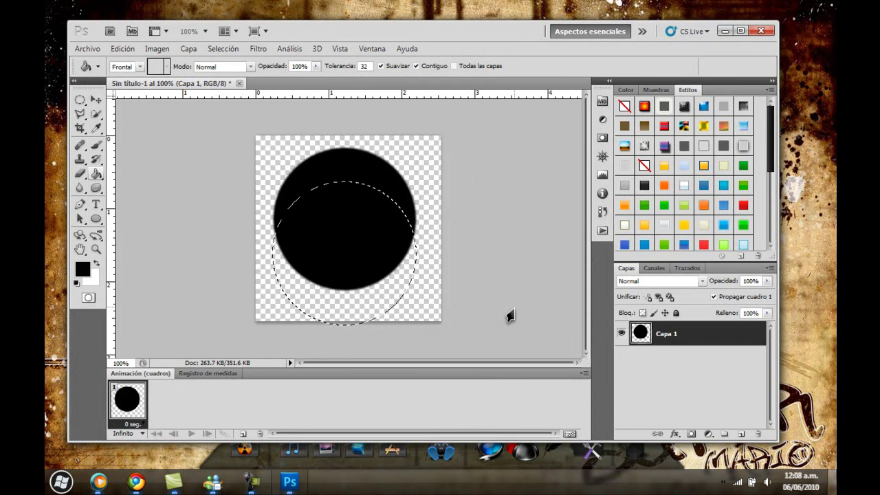
{"action": "key", "text": "shift+Down"}
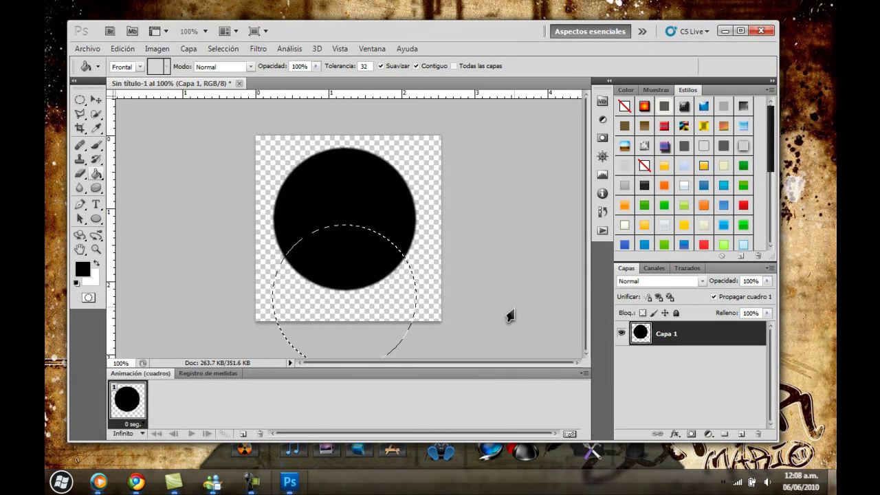
{"action": "key", "text": "Down"}
{"action": "key", "text": "Down"}
{"action": "key", "text": "Down"}
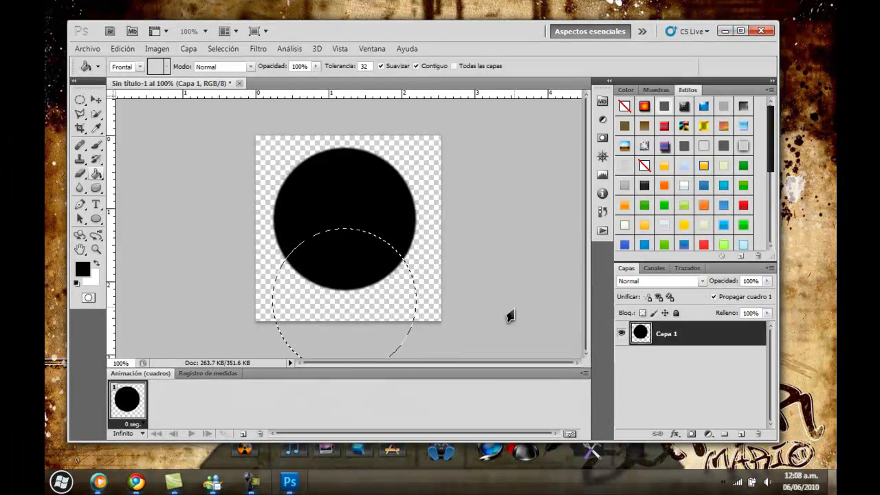
{"action": "key", "text": "Delete"}
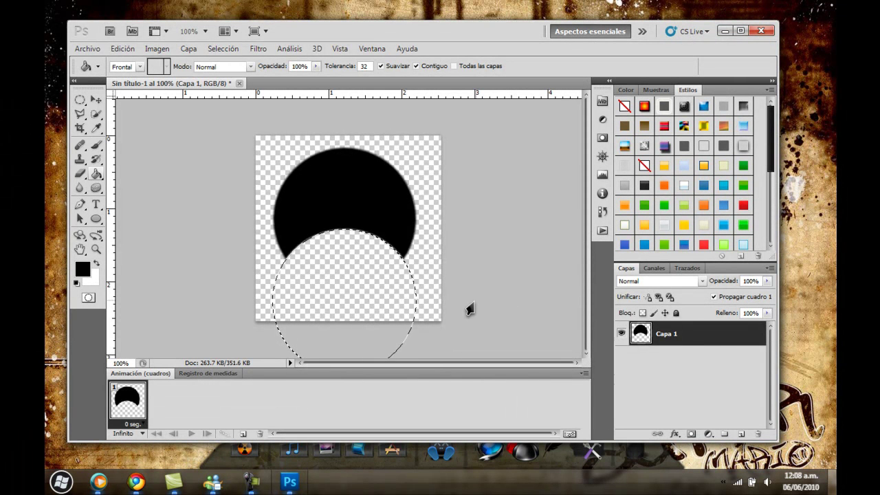
{"action": "left_click", "coordinate": [741, 434]}
- Fill a white circle over the crescent's bite on Capa 2 and move that layer below Capa 1
{"action": "left_click", "coordinate": [80, 99]}
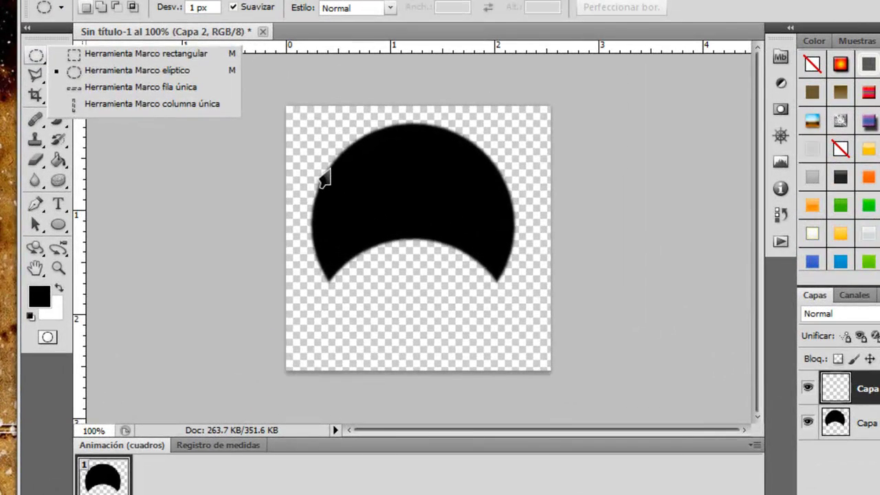
{"action": "left_click_drag", "start_coordinate": [330, 168], "coordinate": [452, 288]}
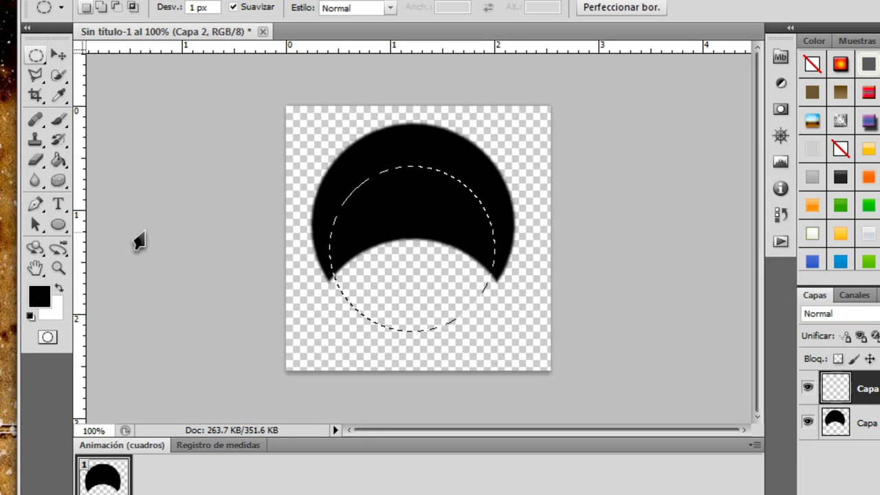
{"action": "left_click", "coordinate": [59, 160]}
{"action": "key", "text": "x"}
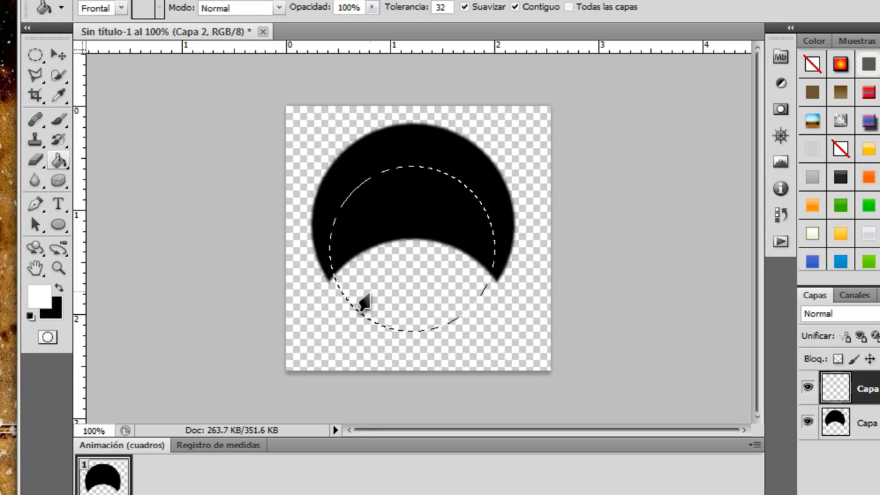
{"action": "left_click", "coordinate": [385, 296]}
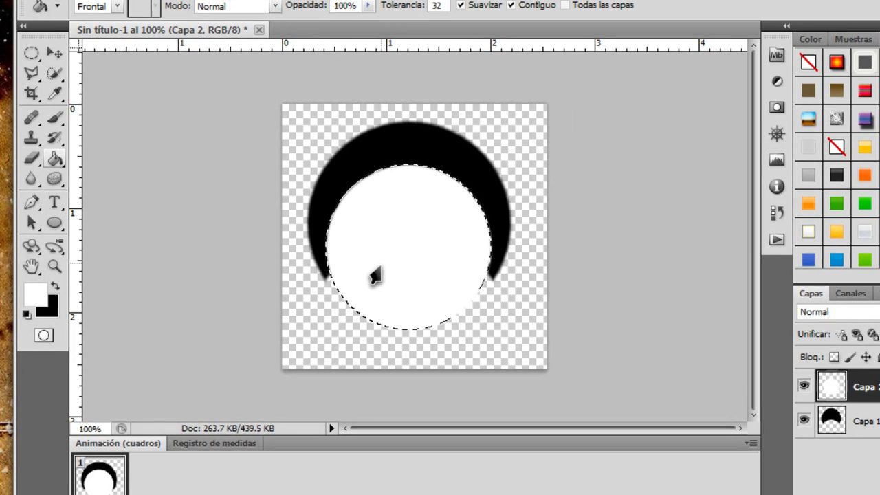
{"action": "key", "text": "ctrl+d"}
{"action": "left_click_drag", "start_coordinate": [854, 388], "coordinate": [854, 446]}
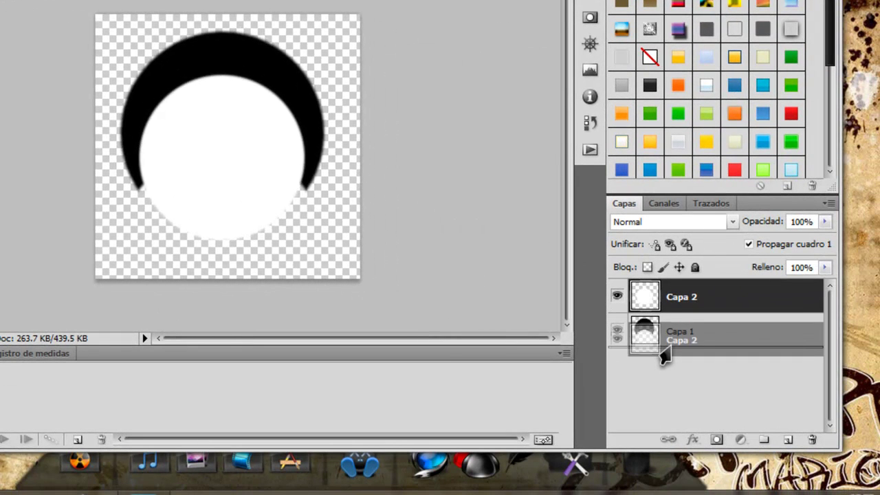
{"action": "left_click_drag", "start_coordinate": [663, 354], "coordinate": [665, 356]}
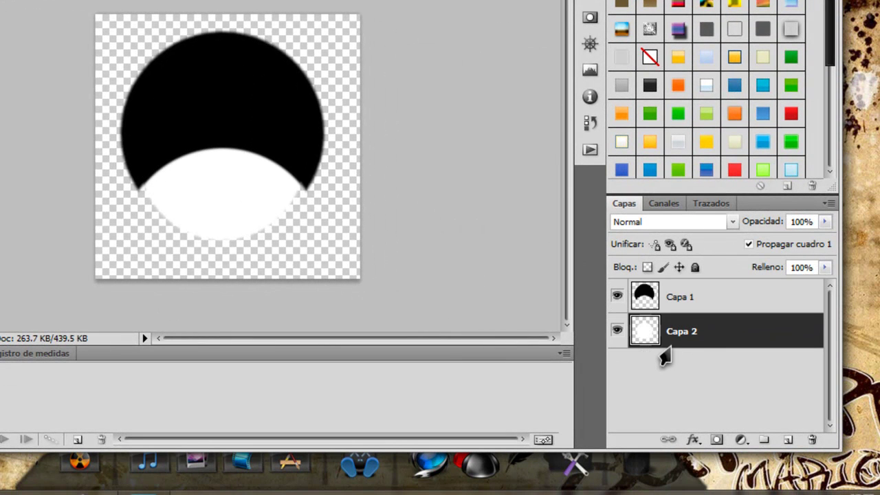
- Add a Gradient Overlay to Capa 2 using the black-to-white preset
{"action": "double_click", "coordinate": [726, 337]}
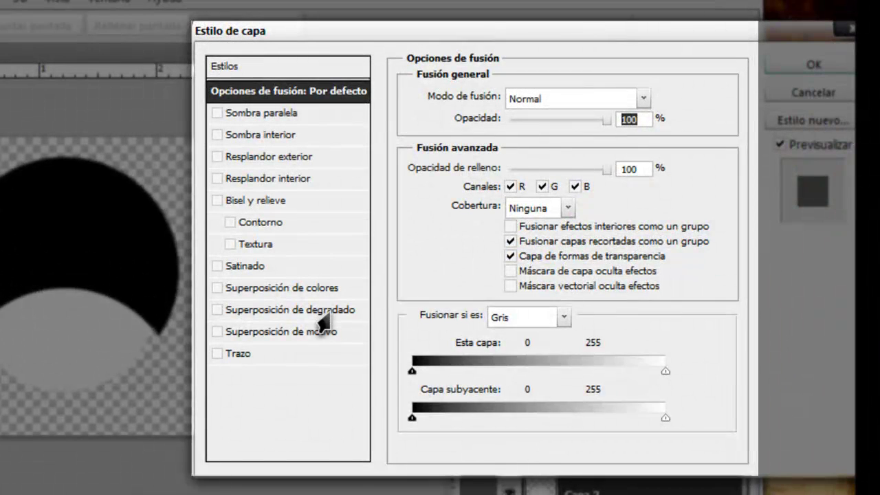
{"action": "left_click", "coordinate": [323, 311]}
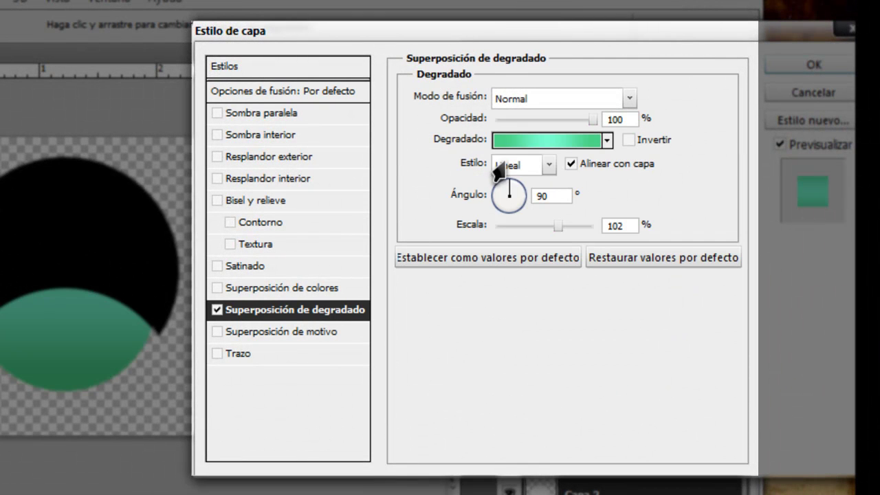
{"action": "left_click", "coordinate": [606, 141]}
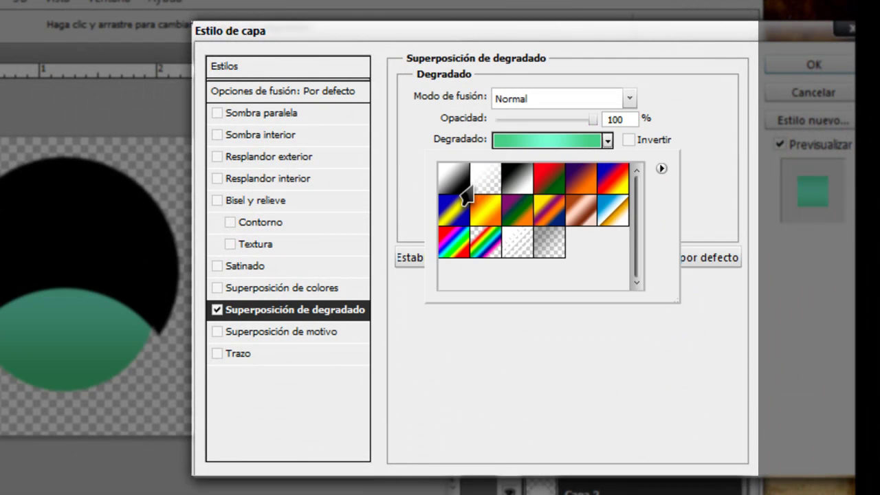
{"action": "left_click", "coordinate": [462, 192]}
{"action": "left_click", "coordinate": [514, 144]}
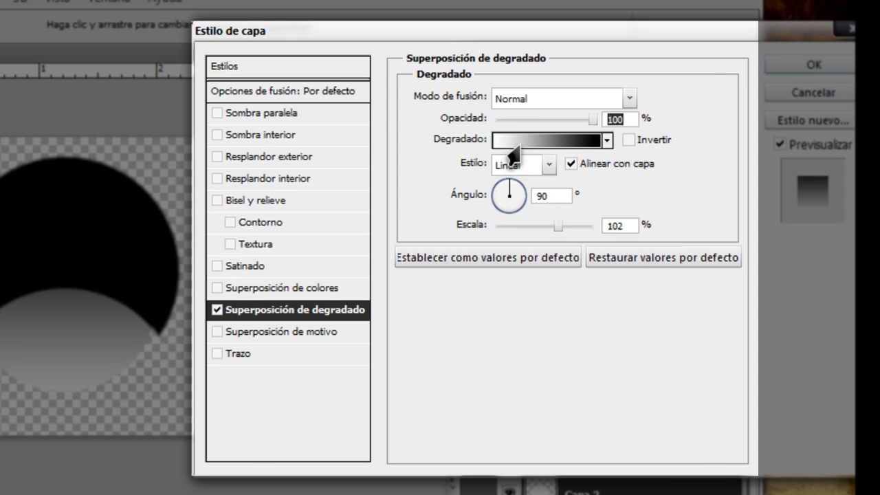
- Recolour the gradient's dark end to grey 626060, reverse it and scale it to 150%
{"action": "left_click_drag", "start_coordinate": [671, 404], "coordinate": [668, 404]}
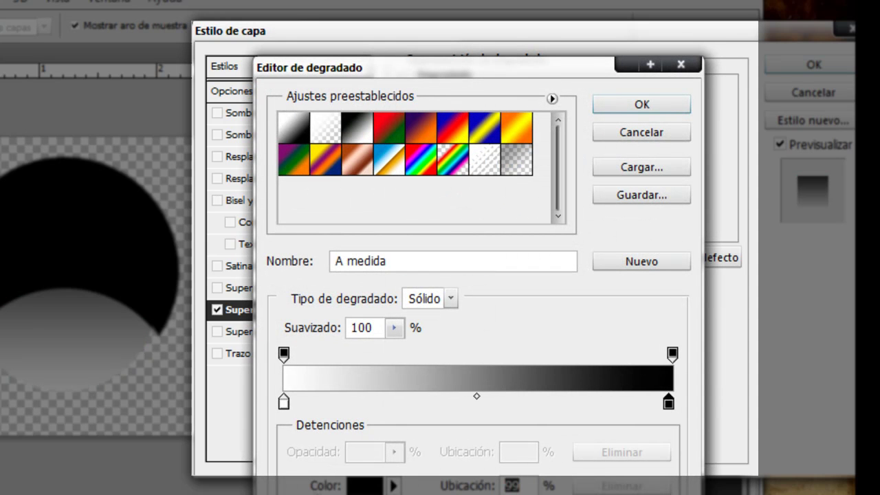
{"action": "left_click", "coordinate": [354, 485]}
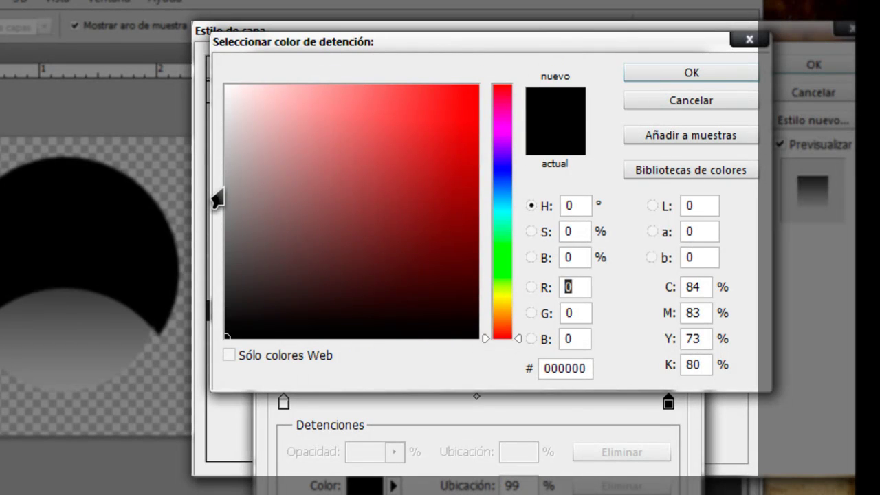
{"action": "left_click", "coordinate": [221, 188]}
{"action": "left_click_drag", "start_coordinate": [221, 186], "coordinate": [224, 254]}
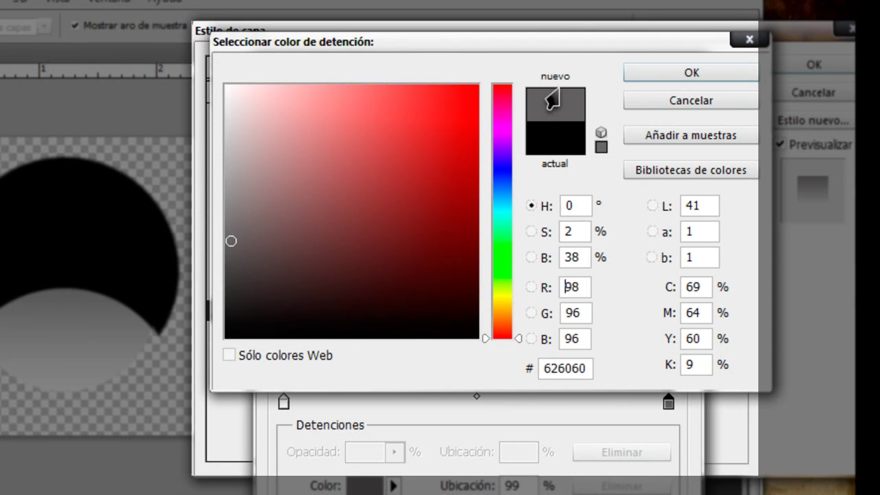
{"action": "left_click", "coordinate": [635, 74]}
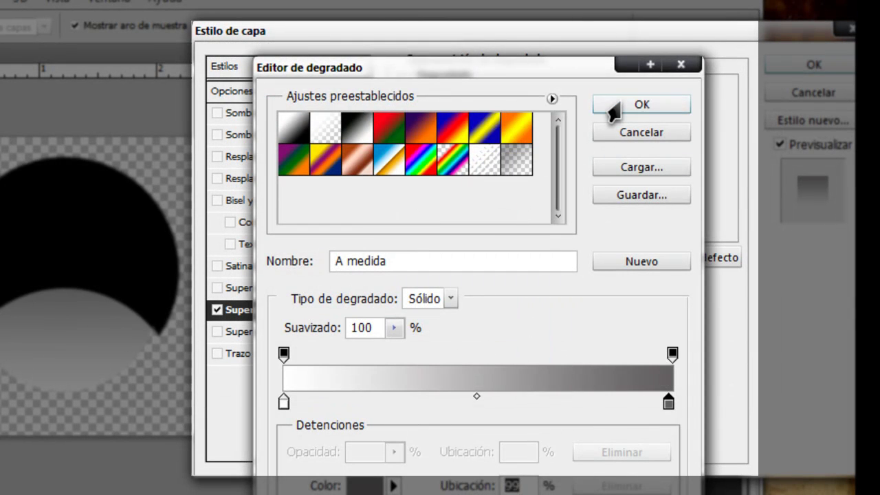
{"action": "left_click", "coordinate": [614, 109]}
{"action": "left_click", "coordinate": [626, 144]}
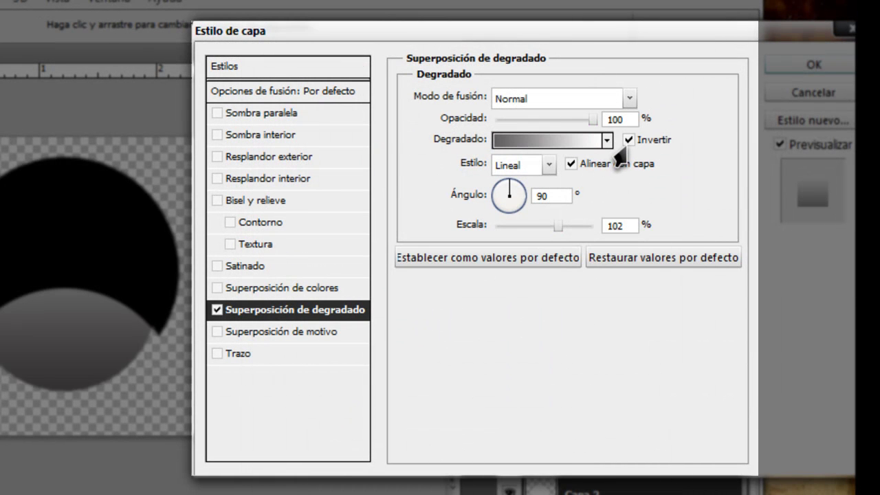
{"action": "left_click_drag", "start_coordinate": [557, 227], "coordinate": [591, 228]}
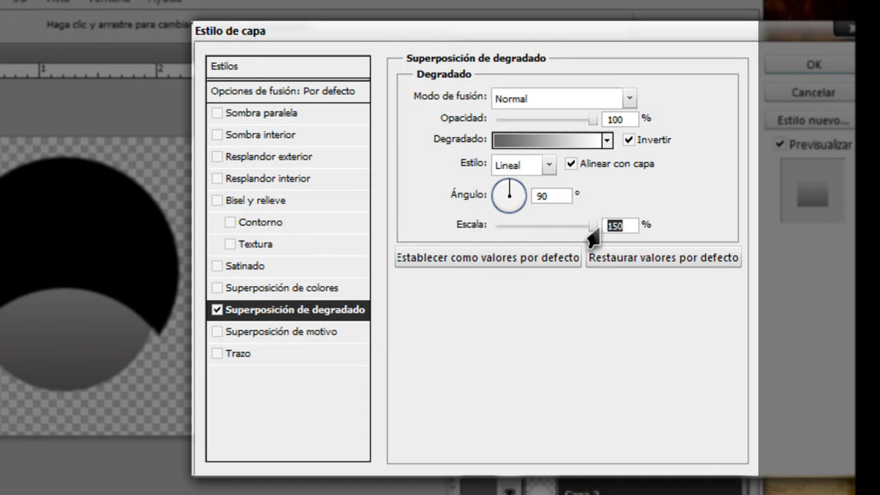
- Move the gradient midpoint to 75% toward the dark end
{"action": "left_click", "coordinate": [565, 143]}
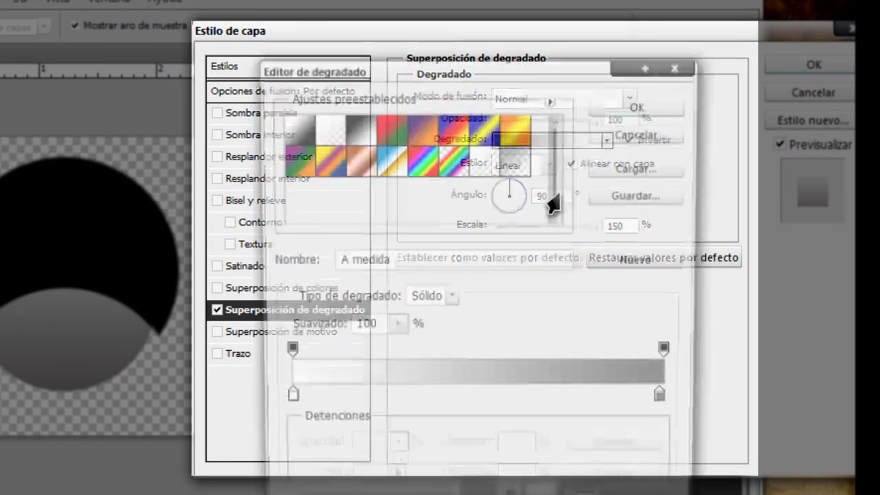
{"action": "left_click", "coordinate": [668, 403]}
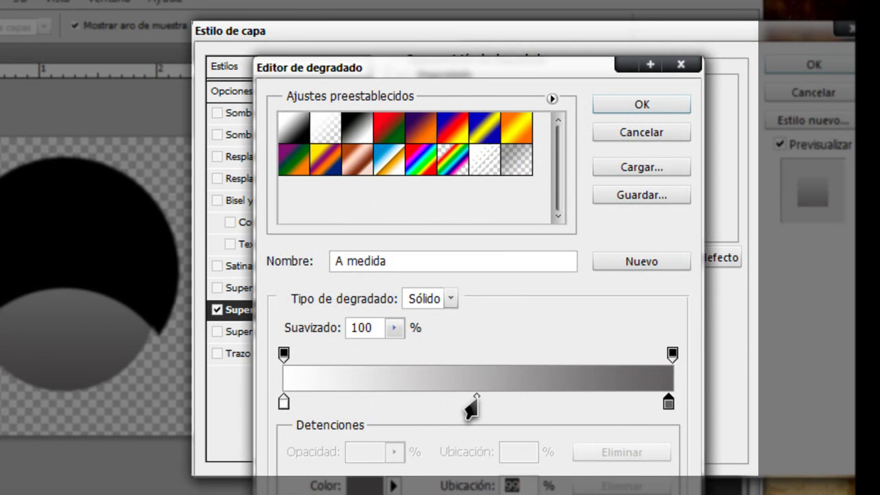
{"action": "left_click_drag", "start_coordinate": [473, 405], "coordinate": [568, 411]}
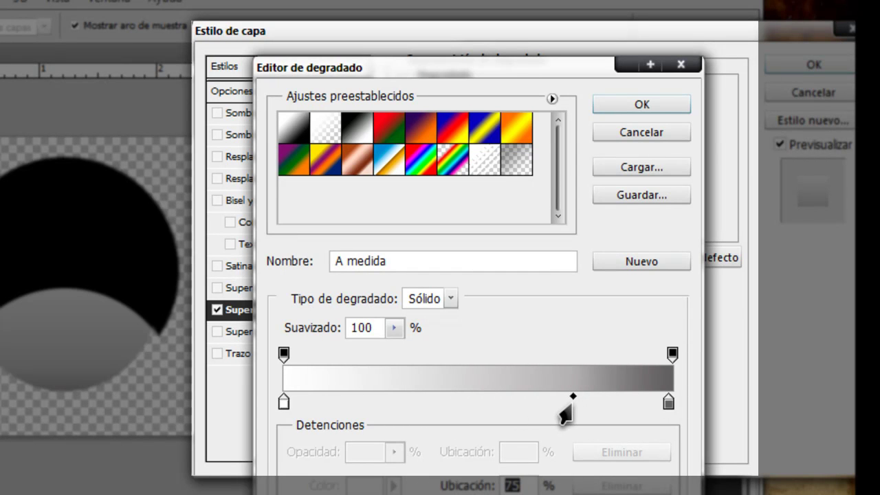
{"action": "left_click", "coordinate": [641, 108]}
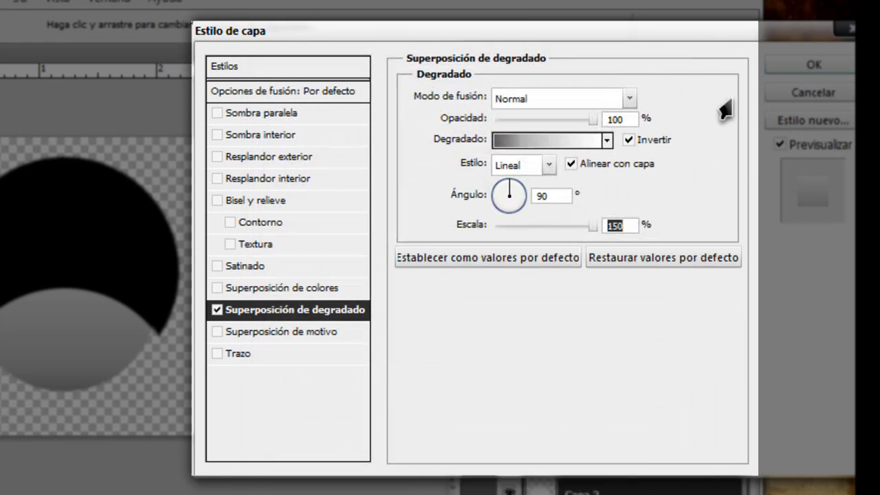
- Add a black Outer Glow in Normal mode at 100% opacity
{"action": "left_click", "coordinate": [296, 163]}
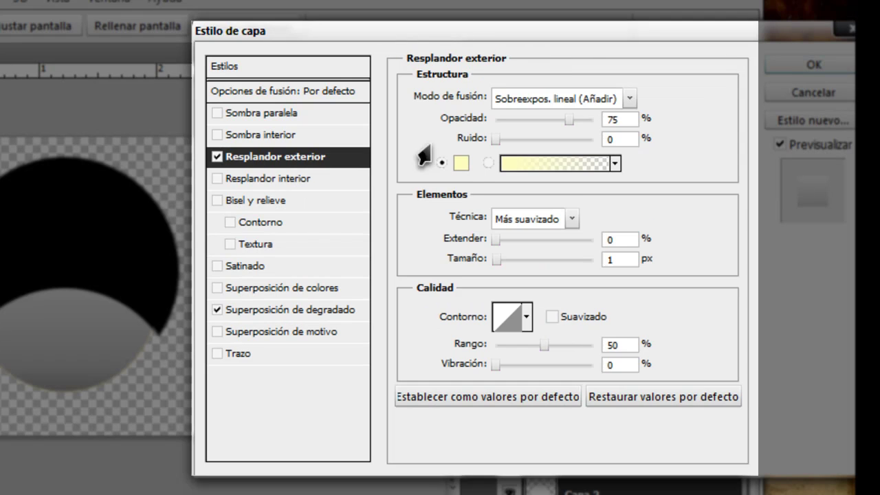
{"action": "left_click", "coordinate": [461, 163]}
{"action": "left_click_drag", "start_coordinate": [349, 294], "coordinate": [192, 372]}
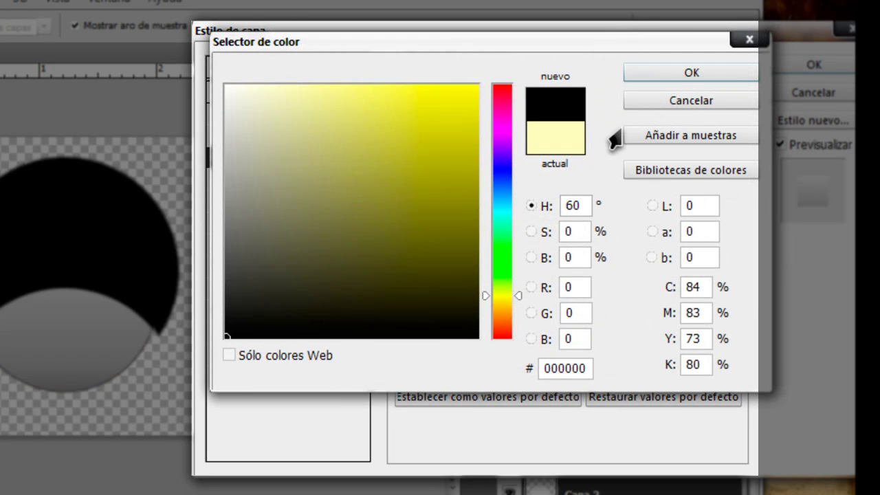
{"action": "left_click", "coordinate": [643, 80]}
{"action": "left_click_drag", "start_coordinate": [571, 122], "coordinate": [605, 122]}
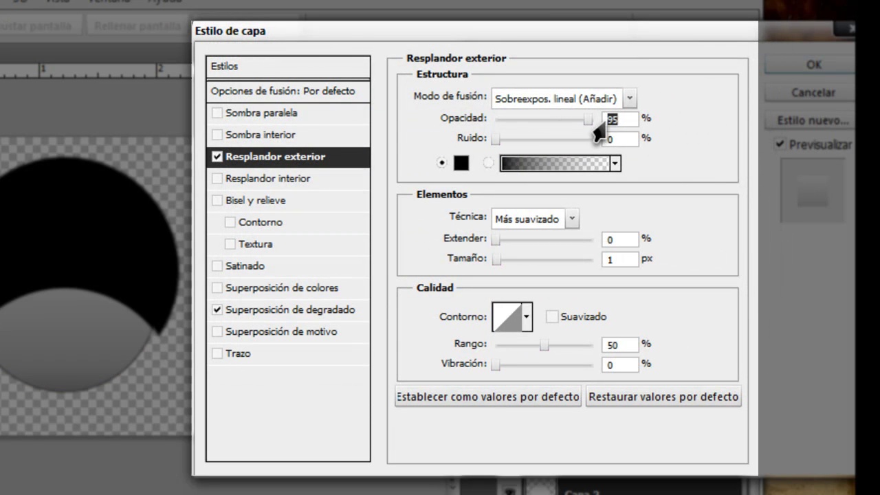
{"action": "left_click", "coordinate": [512, 117]}
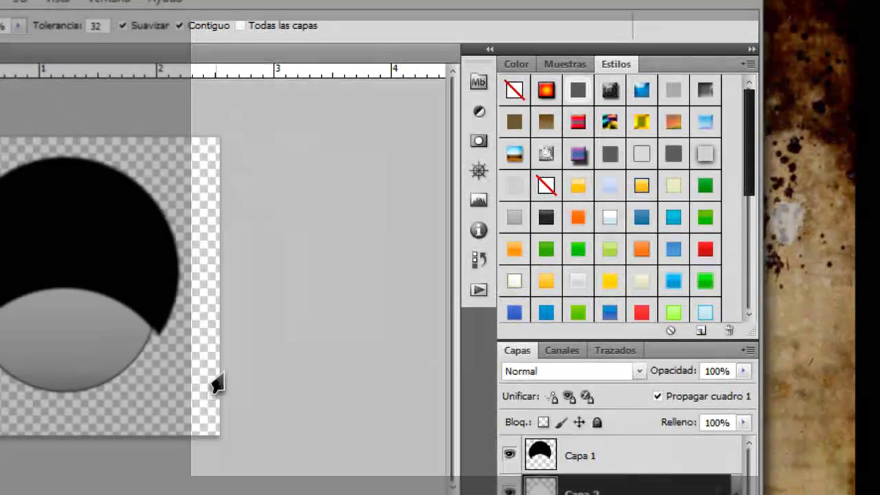
- Give Capa 1 a Gradient Overlay from the red-to-green preset with a slightly darker red start
{"action": "double_click", "coordinate": [652, 469]}
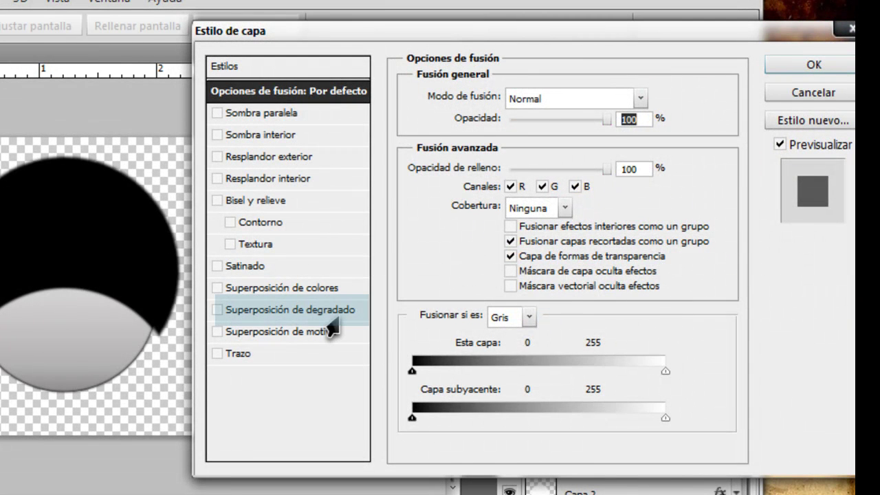
{"action": "left_click", "coordinate": [331, 311]}
{"action": "left_click", "coordinate": [606, 139]}
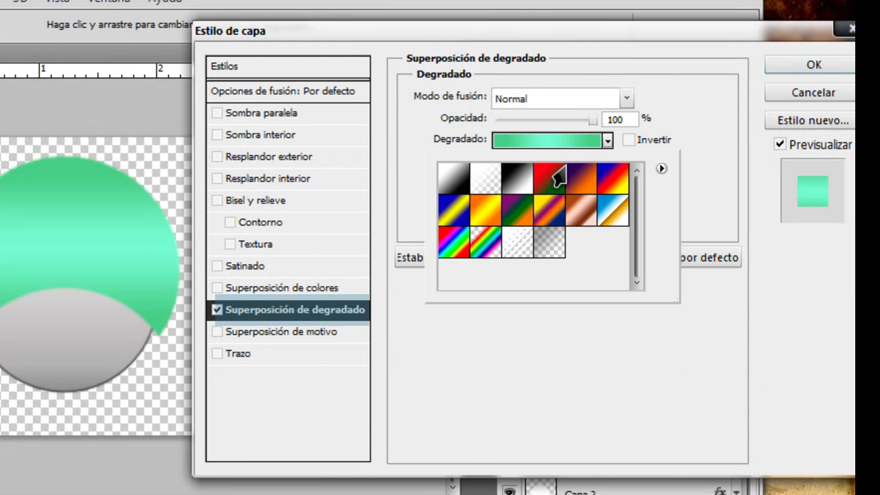
{"action": "left_click", "coordinate": [558, 180]}
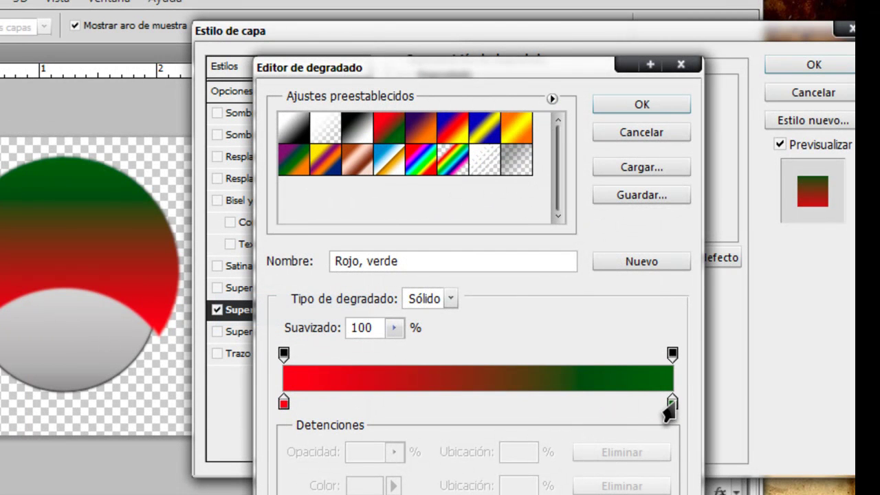
{"action": "left_click", "coordinate": [283, 402]}
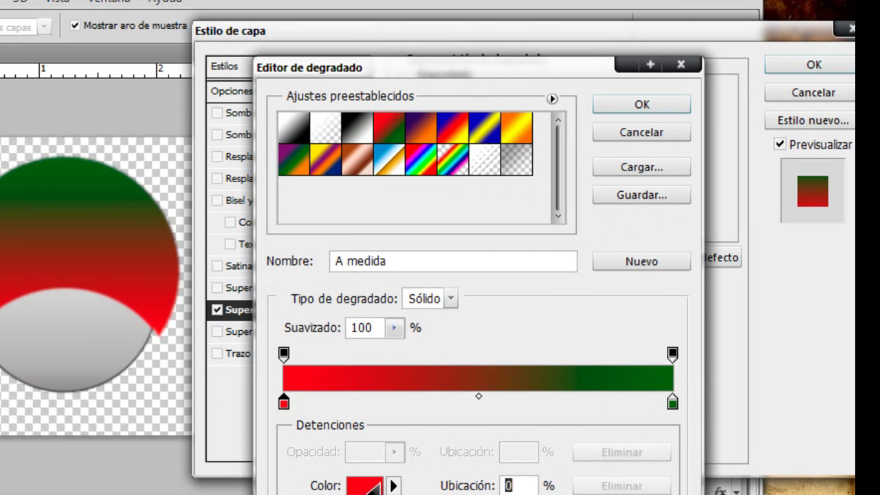
{"action": "left_click", "coordinate": [366, 485]}
{"action": "left_click", "coordinate": [473, 147]}
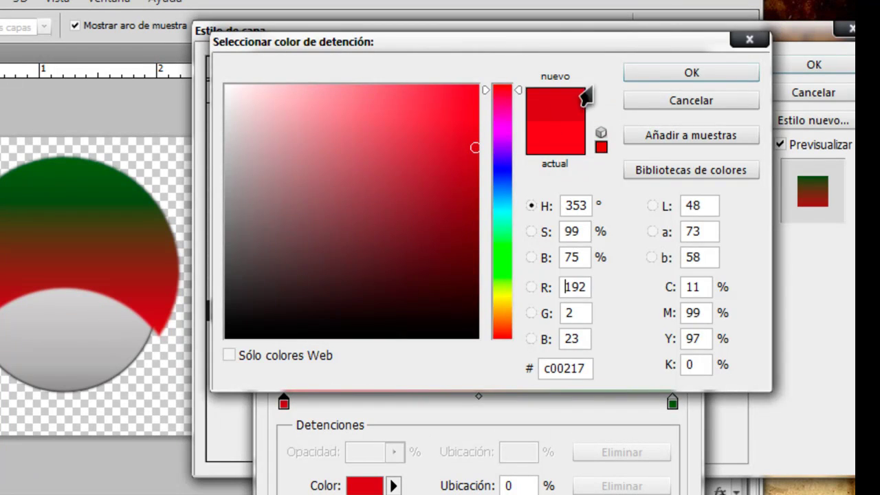
{"action": "left_click", "coordinate": [680, 75]}
- Change the gradient's end stop to dark red 7c0000
{"action": "left_click", "coordinate": [672, 402]}
{"action": "left_click", "coordinate": [364, 485]}
{"action": "left_click", "coordinate": [227, 337]}
{"action": "mouse_move", "coordinate": [438, 159]}
{"action": "left_mouse_down"}
{"action": "mouse_move", "coordinate": [465, 138]}
{"action": "mouse_move", "coordinate": [471, 229]}
{"action": "left_mouse_up"}
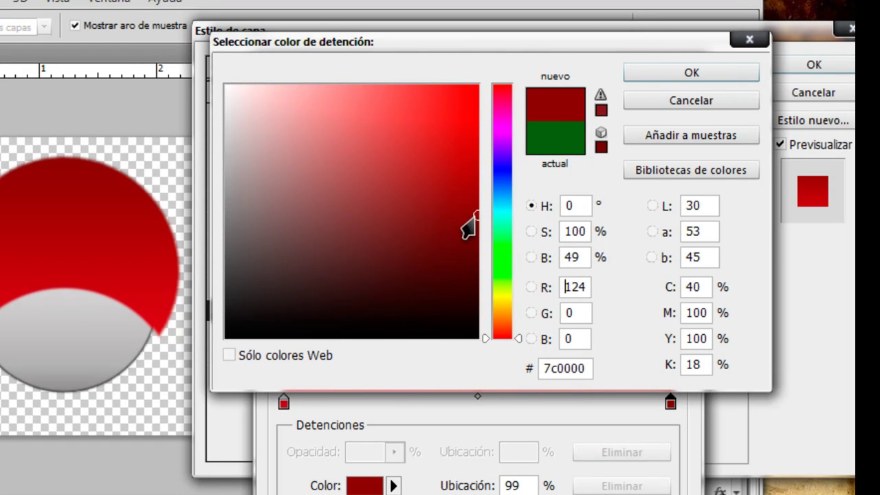
{"action": "left_click", "coordinate": [467, 233]}
{"action": "left_click", "coordinate": [711, 75]}
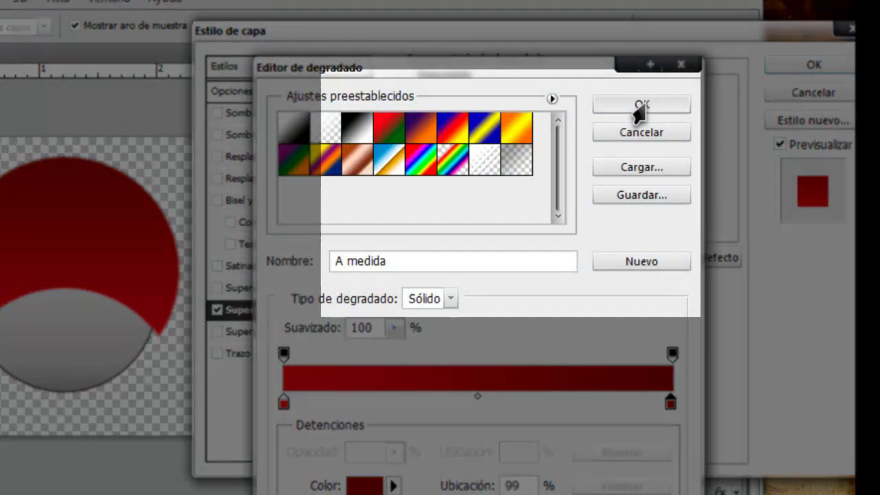
{"action": "left_click", "coordinate": [641, 103]}
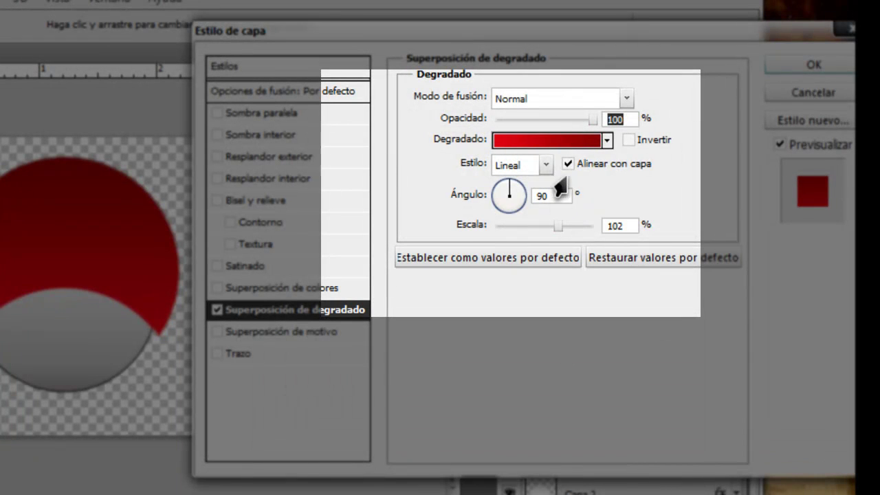
- Set the cap gradient style to Radial at 150% scale
{"action": "left_click", "coordinate": [545, 165]}
{"action": "left_click", "coordinate": [510, 199]}
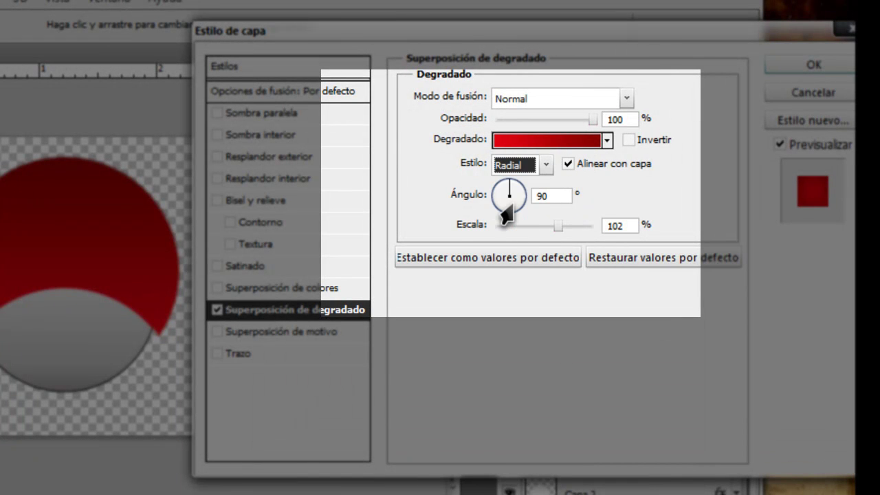
{"action": "left_click_drag", "start_coordinate": [558, 227], "coordinate": [586, 229]}
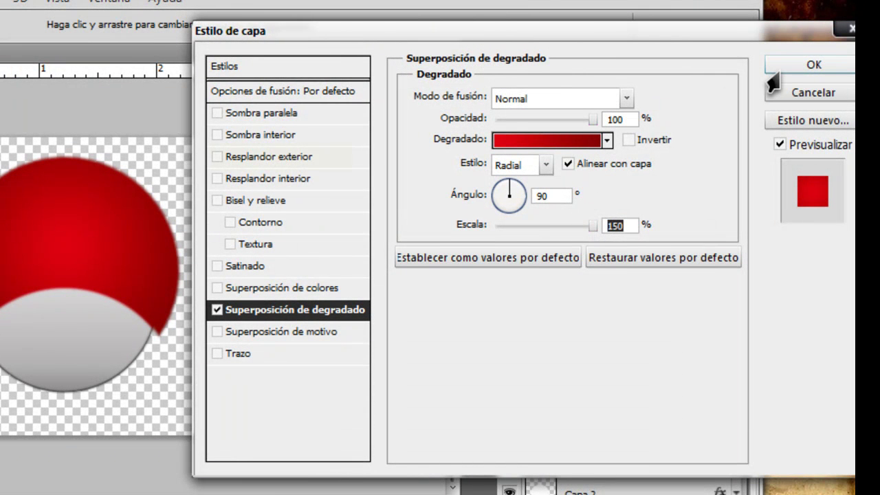
- Give the cap a black Outer Glow, Normal mode at 100% opacity, and confirm the styles
{"action": "left_click", "coordinate": [275, 158]}
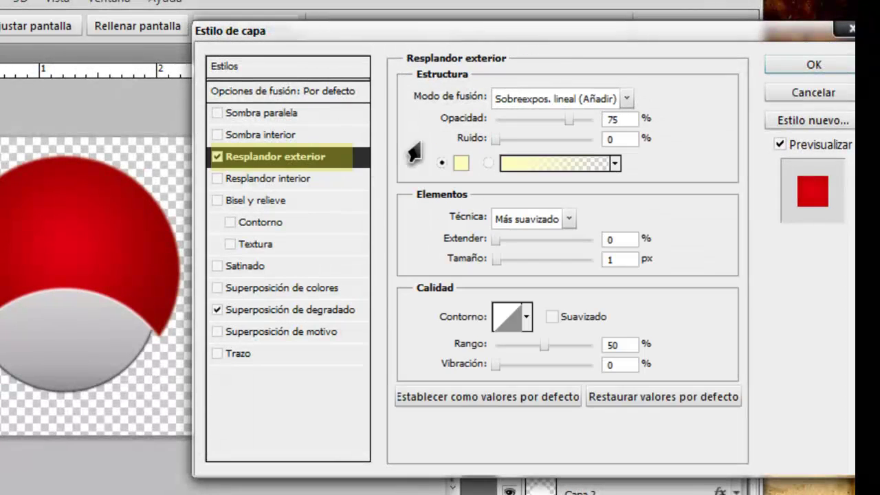
{"action": "left_click", "coordinate": [460, 163]}
{"action": "left_click_drag", "start_coordinate": [300, 335], "coordinate": [178, 364]}
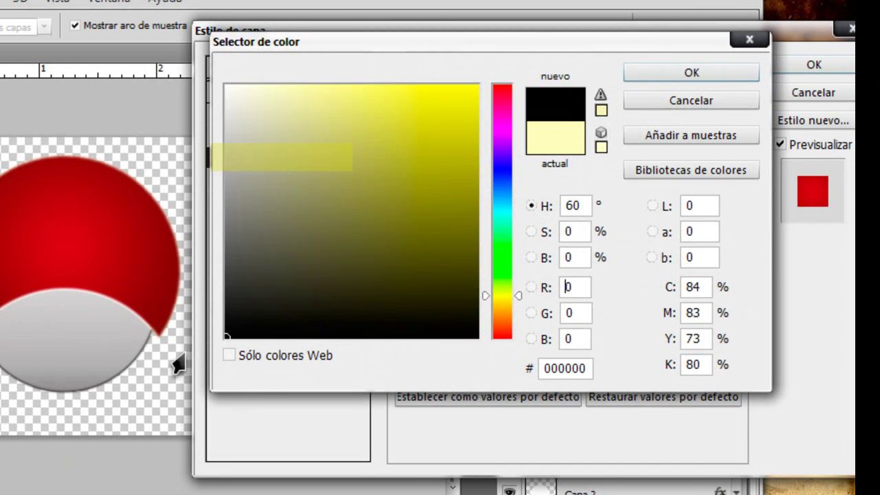
{"action": "left_click", "coordinate": [628, 74]}
{"action": "left_click", "coordinate": [626, 98]}
{"action": "left_click", "coordinate": [591, 122]}
{"action": "left_click_drag", "start_coordinate": [569, 121], "coordinate": [612, 122]}
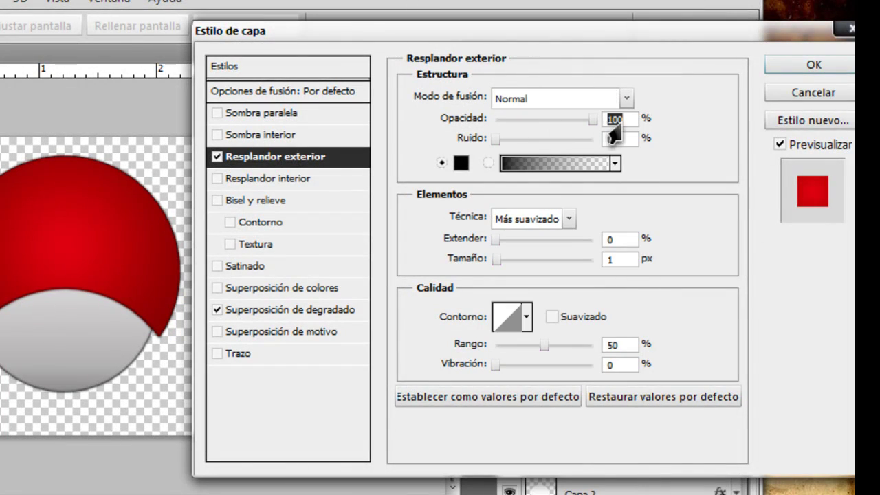
{"action": "left_click", "coordinate": [794, 68]}
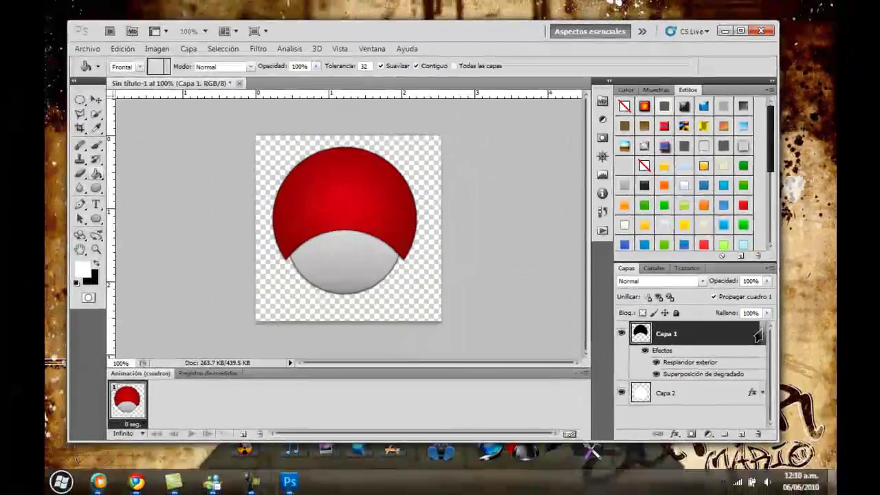
{"action": "left_click", "coordinate": [762, 334]}
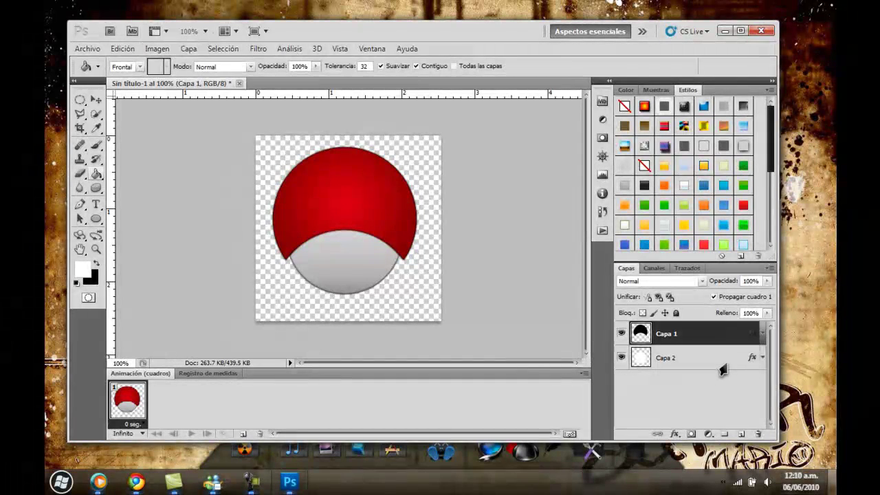
{"action": "left_click", "coordinate": [720, 364]}
- On new layer Capa 3, fill a tall black oval eye and duplicate it to the right
{"action": "left_click", "coordinate": [741, 435]}
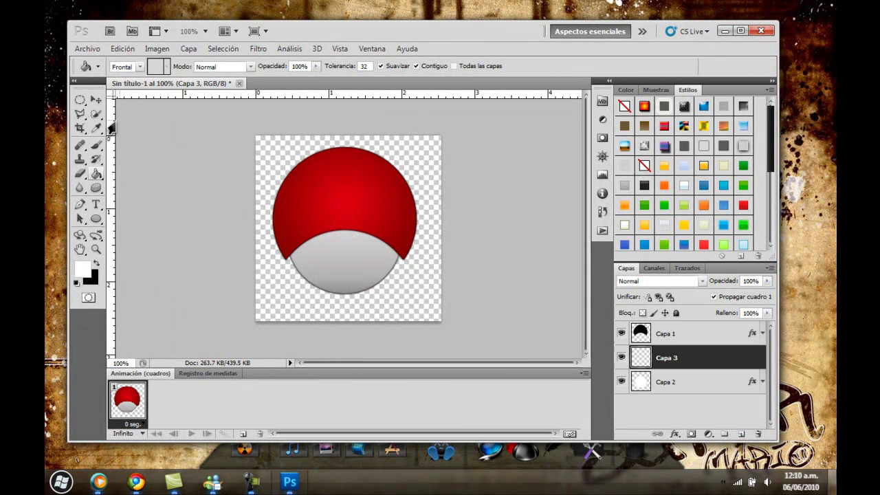
{"action": "left_click", "coordinate": [79, 99]}
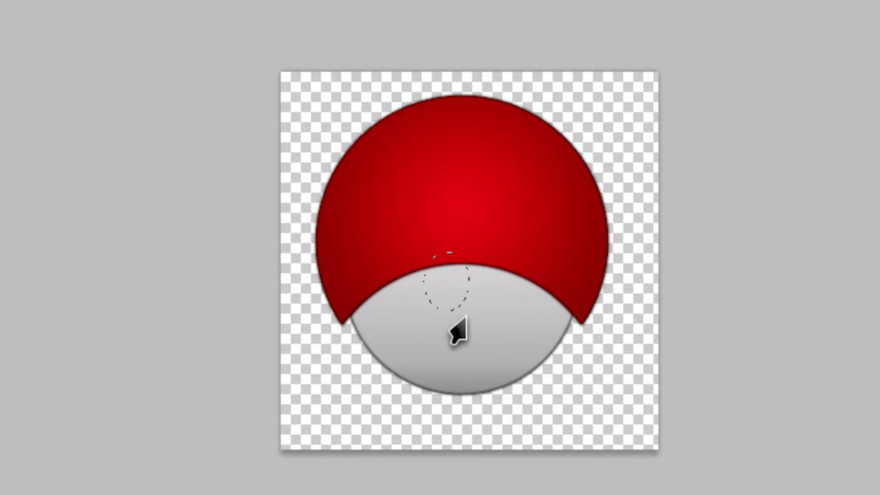
{"action": "left_click_drag", "start_coordinate": [429, 288], "coordinate": [444, 350]}
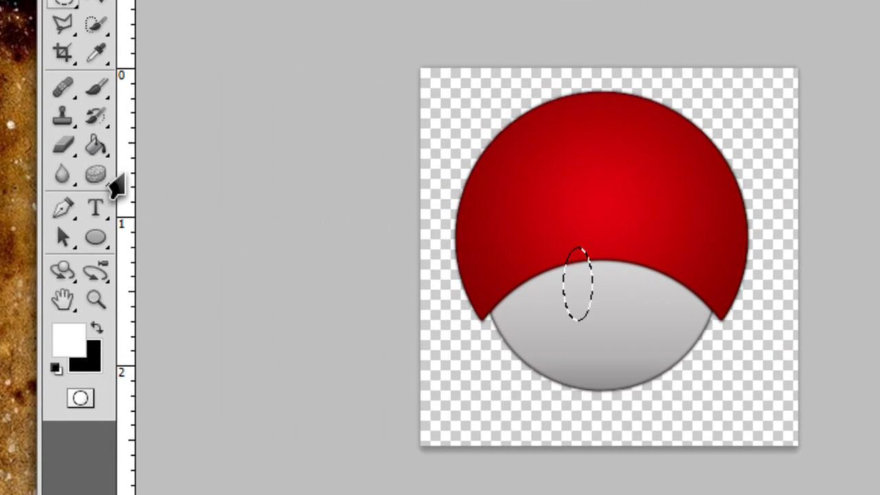
{"action": "left_click", "coordinate": [96, 145]}
{"action": "key", "text": "x"}
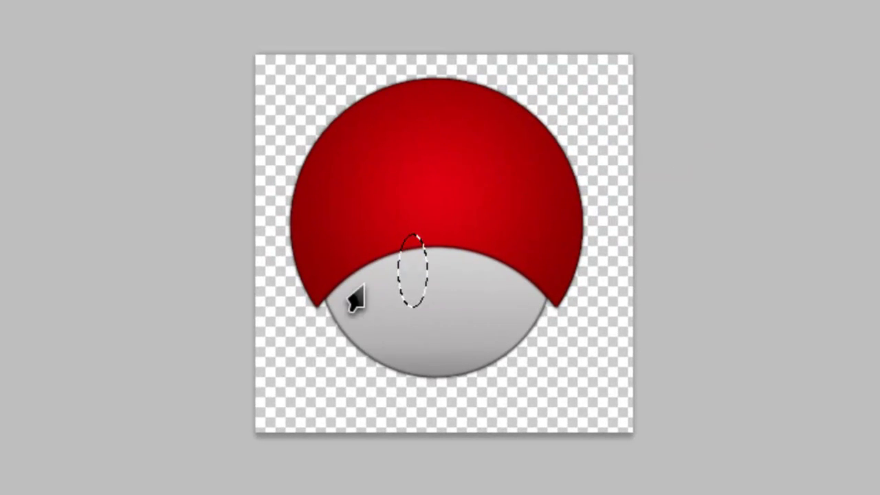
{"action": "left_click", "coordinate": [394, 294]}
{"action": "key", "text": "ctrl+d"}
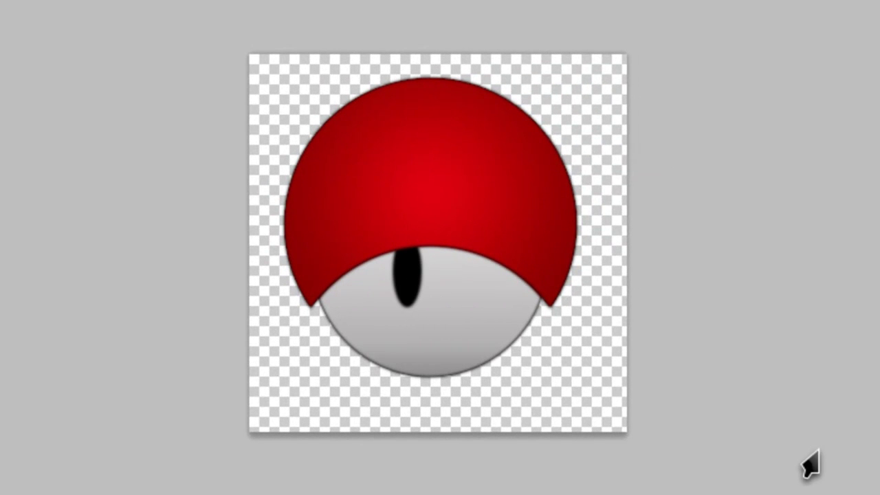
{"action": "key", "text": "ctrl+j"}
{"action": "key", "text": "shift+Right"}
{"action": "key", "text": "shift+Right"}
{"action": "key", "text": "shift+Right"}
{"action": "key", "text": "shift+Right"}
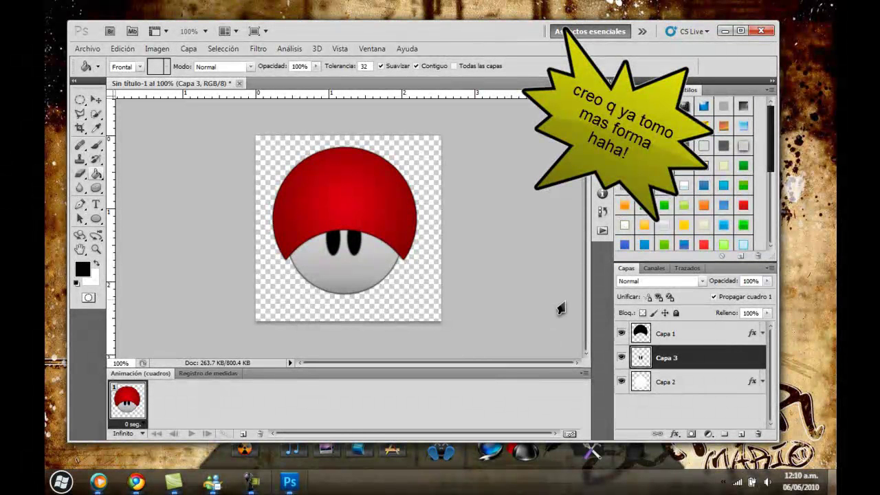
- Merge the eyes into the stem layer and add a new layer above the cap
{"action": "left_click", "coordinate": [661, 380]}
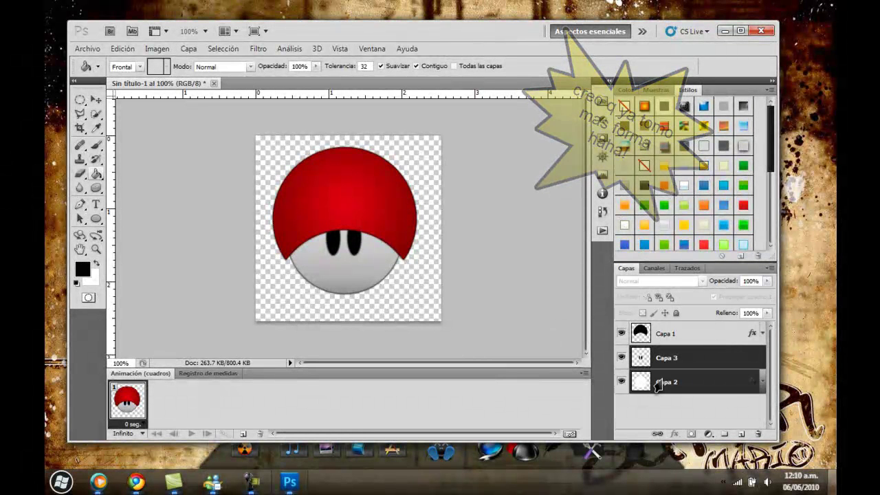
{"action": "key", "text": "Delete"}
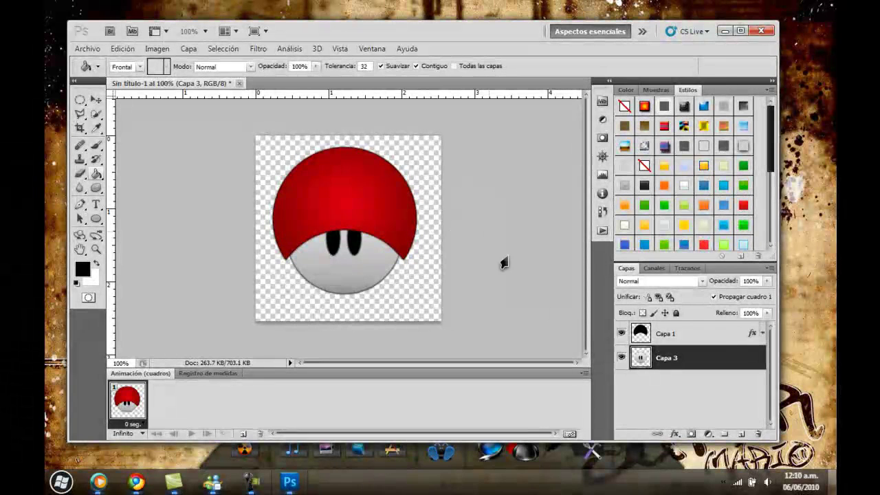
{"action": "left_click", "coordinate": [639, 337]}
{"action": "left_click", "coordinate": [741, 434]}
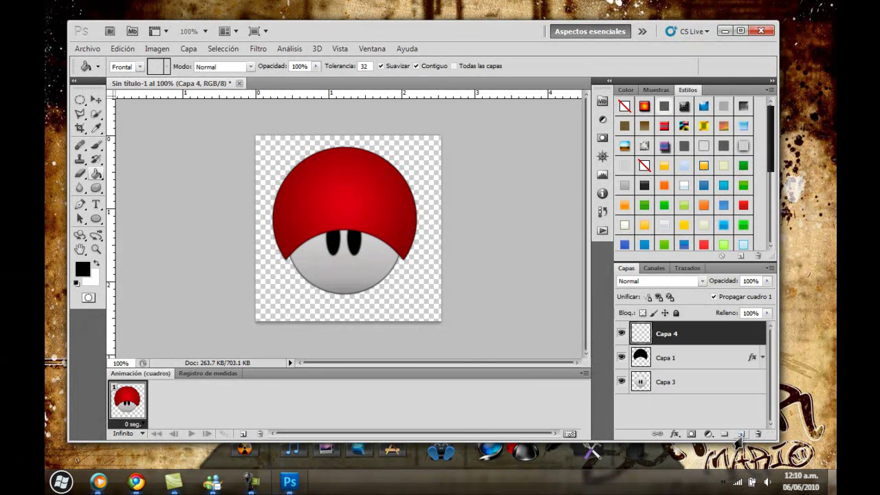
- Fill a white oval spot across the top of the red cap
{"action": "left_click", "coordinate": [80, 100]}
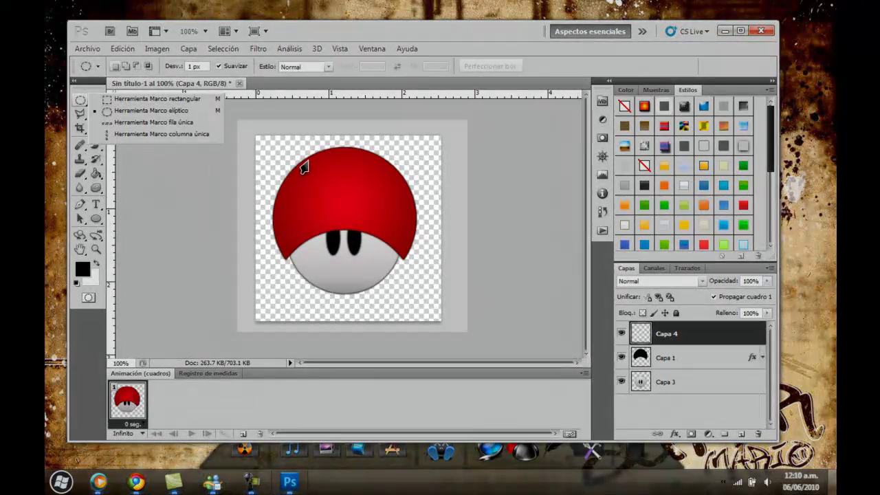
{"action": "mouse_move", "coordinate": [309, 158]}
{"action": "left_mouse_down"}
{"action": "mouse_move", "coordinate": [379, 187]}
{"action": "mouse_move", "coordinate": [380, 204]}
{"action": "left_mouse_up"}
{"action": "key", "text": "g"}
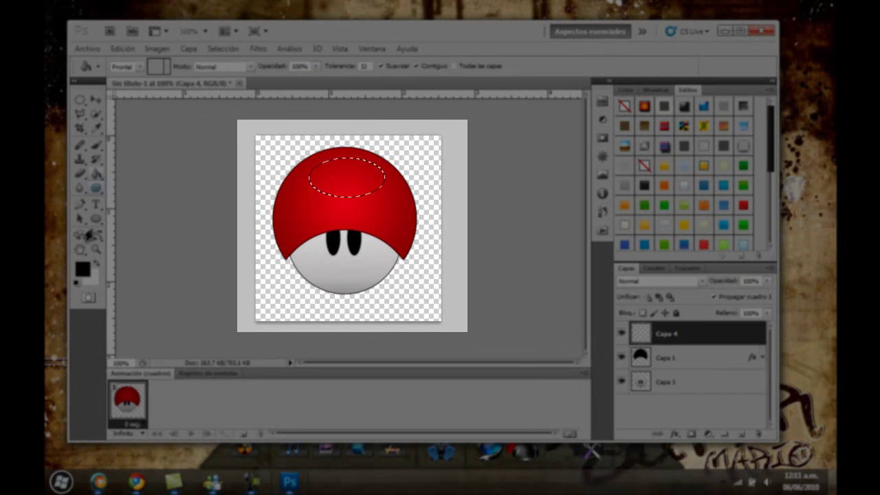
{"action": "left_click", "coordinate": [338, 192]}
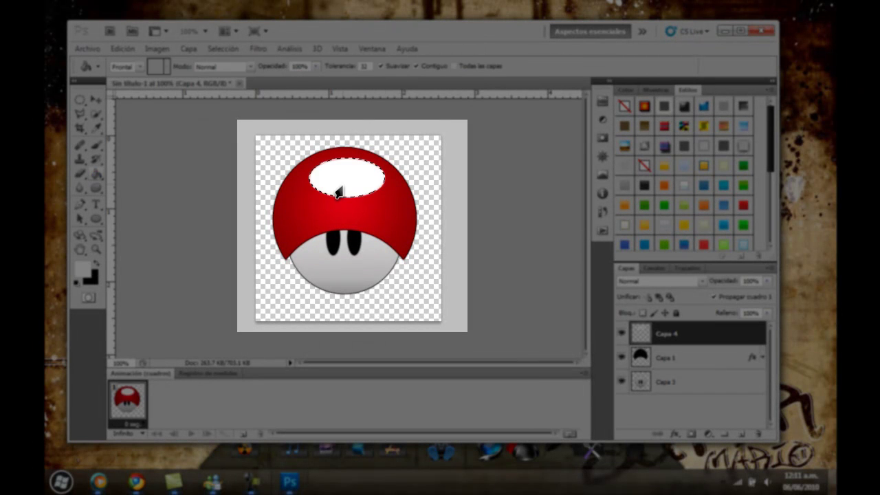
{"action": "left_click_drag", "start_coordinate": [340, 193], "coordinate": [337, 190]}
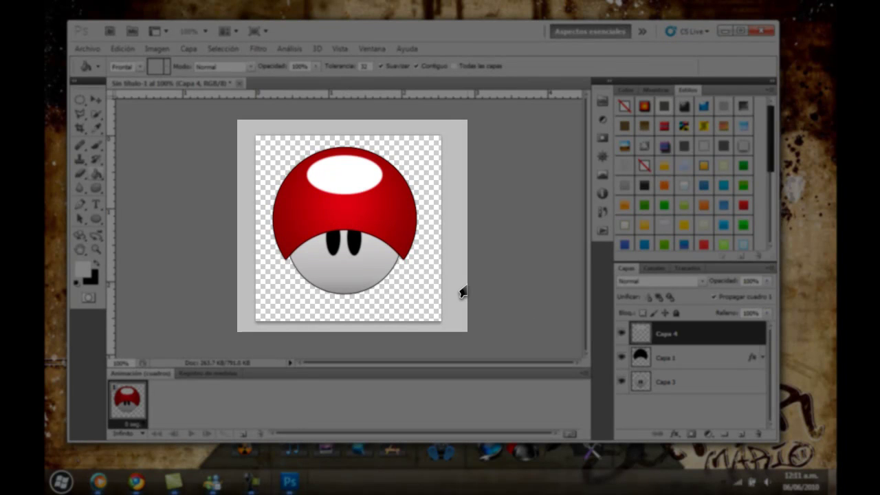
- Fine-tune the white spot's position with Free Transform, nudging it left and up
{"action": "key", "text": "ctrl+t"}
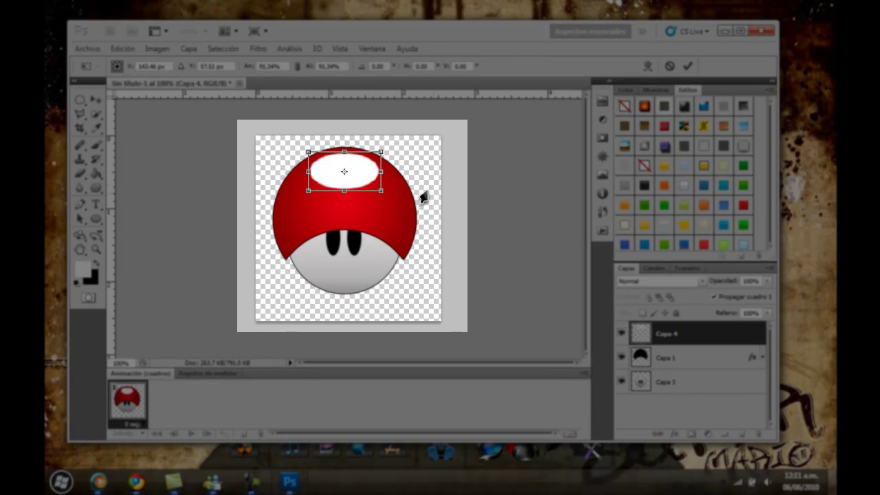
{"action": "left_click_drag", "start_coordinate": [365, 183], "coordinate": [363, 182]}
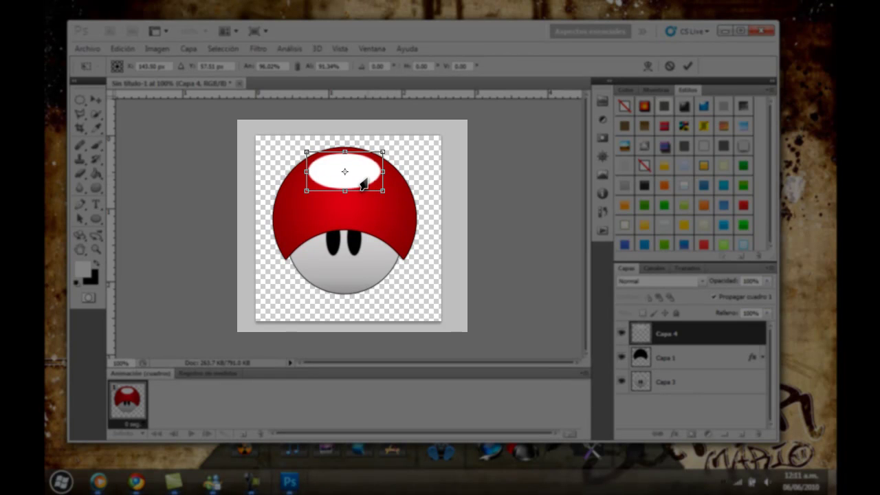
{"action": "key", "text": "Up"}
{"action": "key", "text": "Up"}
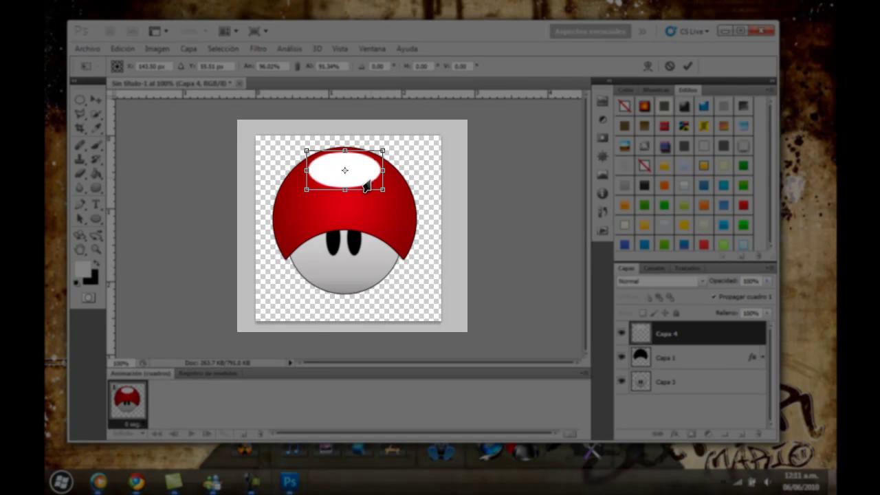
{"action": "key", "text": "Return"}
{"action": "key", "text": "g"}
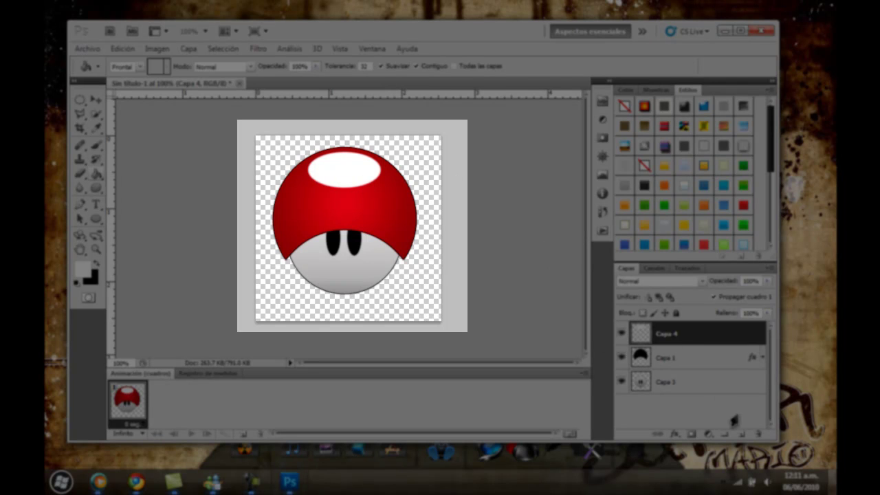
- On a new layer, fill a white oval spot on the cap's left side
{"action": "left_click", "coordinate": [741, 435]}
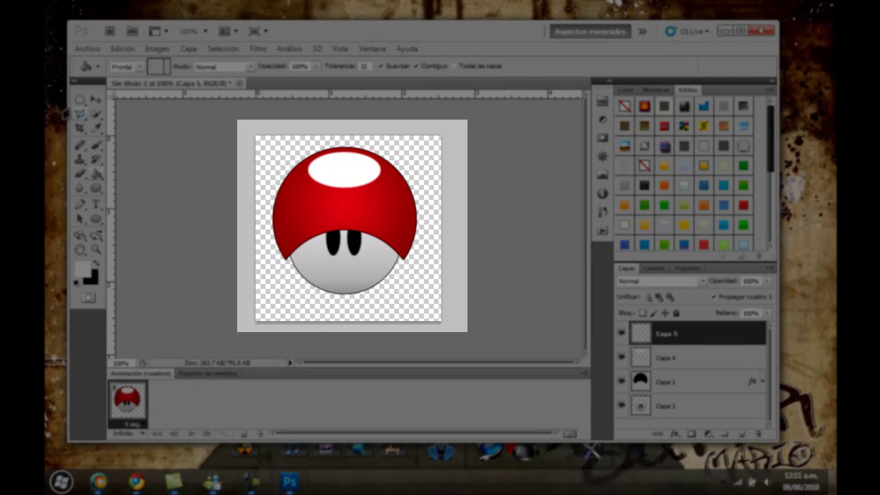
{"action": "left_click", "coordinate": [81, 99]}
{"action": "left_click_drag", "start_coordinate": [287, 183], "coordinate": [307, 210]}
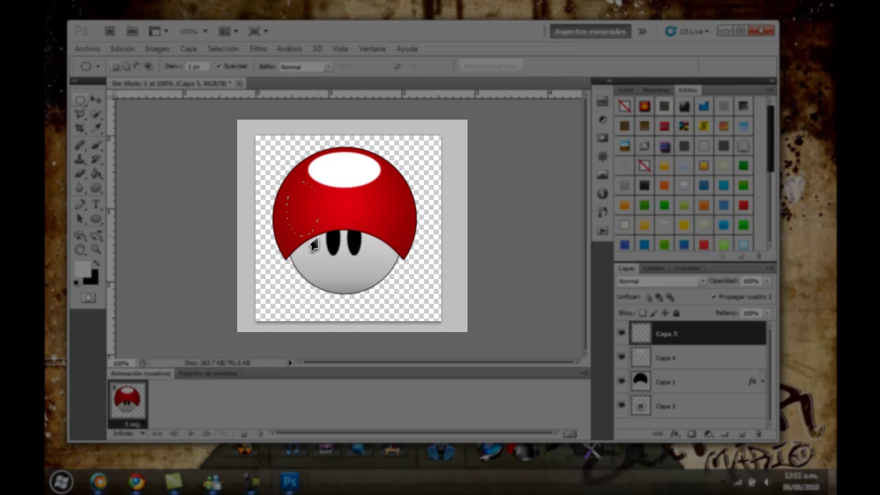
{"action": "left_click", "coordinate": [97, 174]}
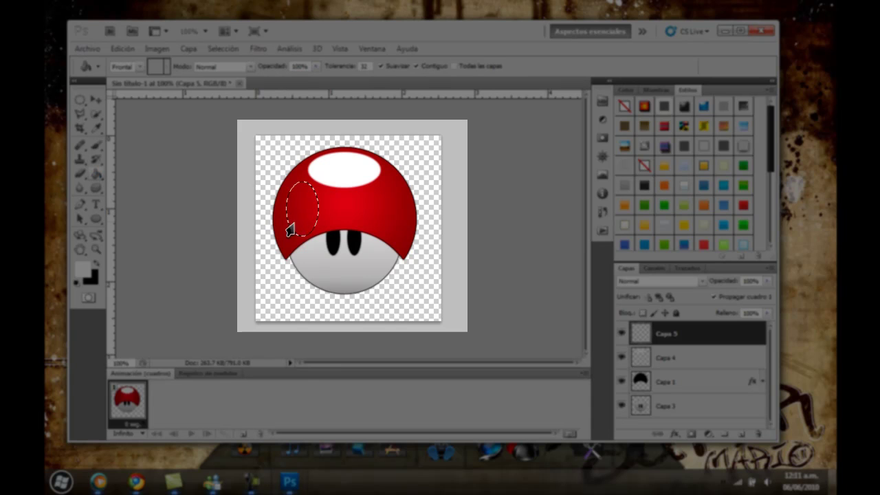
{"action": "left_click", "coordinate": [303, 231]}
{"action": "left_click_drag", "start_coordinate": [302, 229], "coordinate": [296, 232]}
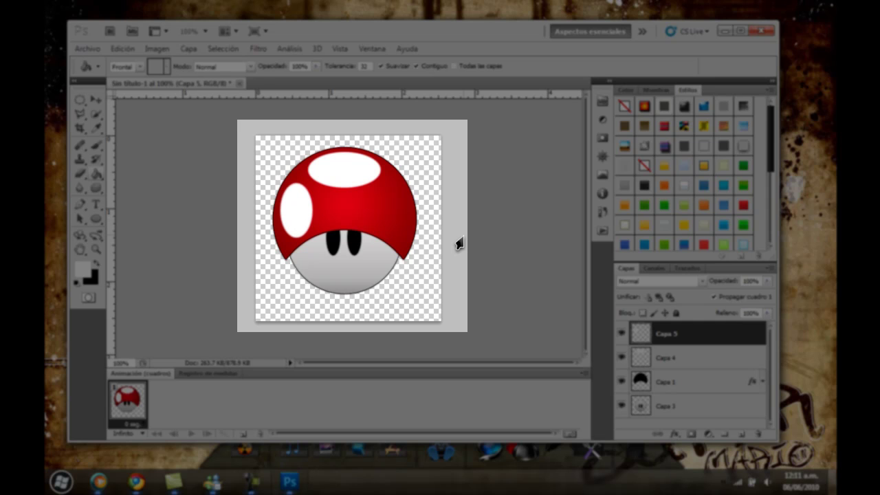
- Duplicate the left spot and move the copy onto the cap's right side
{"action": "key", "text": "ctrl+j"}
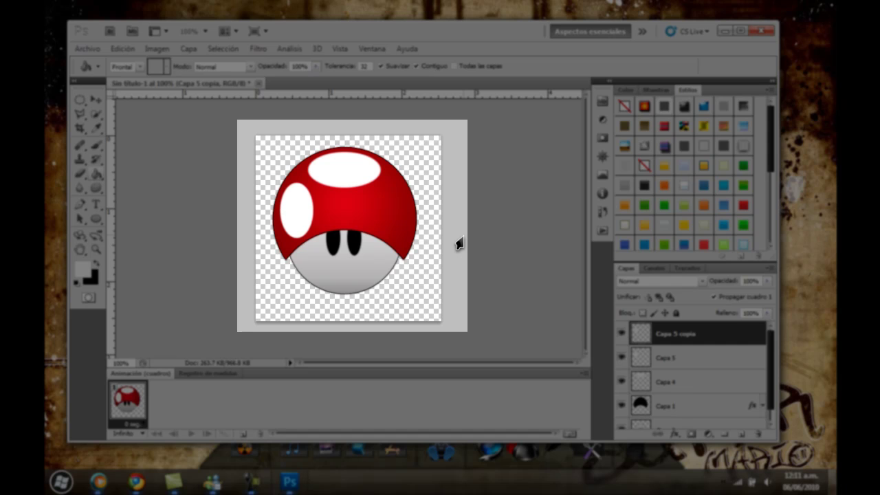
{"action": "key", "text": "ctrl+Right"}
{"action": "key", "text": "ctrl+Right"}
{"action": "key", "text": "ctrl+Right"}
{"action": "key", "text": "ctrl+Right"}
{"action": "key", "text": "ctrl+Right"}
{"action": "key", "text": "ctrl+Right"}
{"action": "key", "text": "ctrl+Right"}
{"action": "key", "text": "ctrl+Right"}
{"action": "key", "text": "ctrl+Right"}
{"action": "key", "text": "ctrl+Right"}
{"action": "key", "text": "ctrl+Right"}
{"action": "key", "text": "ctrl+Right"}
{"action": "key", "text": "ctrl+Right"}
{"action": "key", "text": "ctrl+Right"}
{"action": "key", "text": "ctrl+Right"}
{"action": "key", "text": "ctrl+Right"}
{"action": "key", "text": "ctrl+Right"}
{"action": "key", "text": "ctrl+Right"}
{"action": "key", "text": "ctrl+Right"}
{"action": "key", "text": "ctrl+Right"}
{"action": "key", "text": "ctrl+Right"}
{"action": "key", "text": "ctrl+Right"}
{"action": "key", "text": "ctrl+Right"}
{"action": "key", "text": "ctrl+Right"}
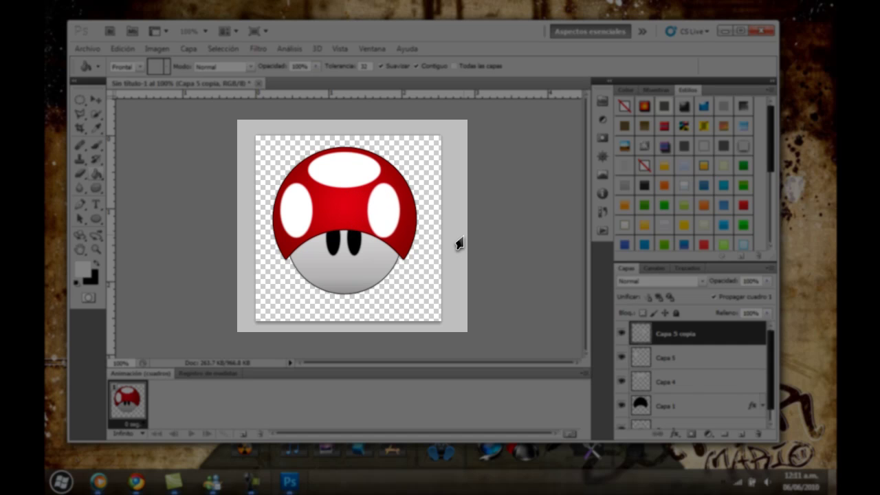
{"action": "key", "text": "ctrl+Right"}
{"action": "key", "text": "ctrl+Right"}
{"action": "key", "text": "ctrl+Right"}
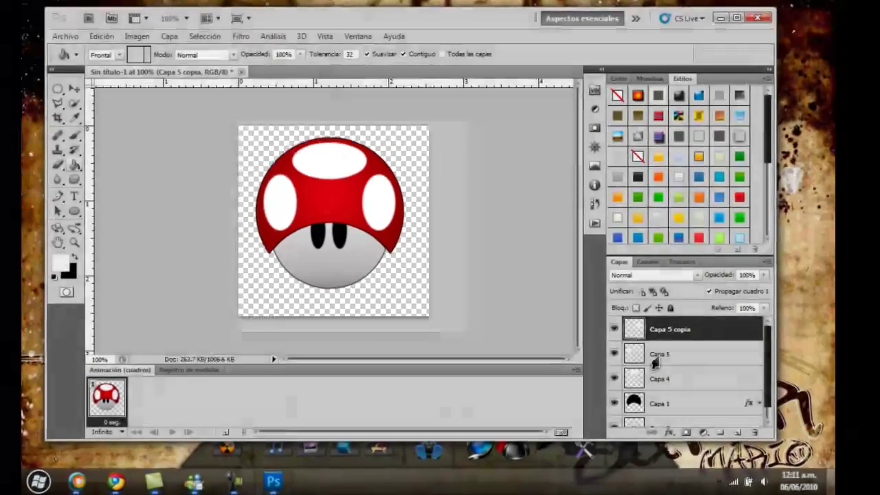
- Merge the spot layers Capa 5 and Capa 4 into one layer
{"action": "left_click", "coordinate": [663, 357], "text": "ctrl"}
{"action": "left_click", "coordinate": [653, 379], "text": "ctrl"}
{"action": "right_click", "coordinate": [584, 342]}
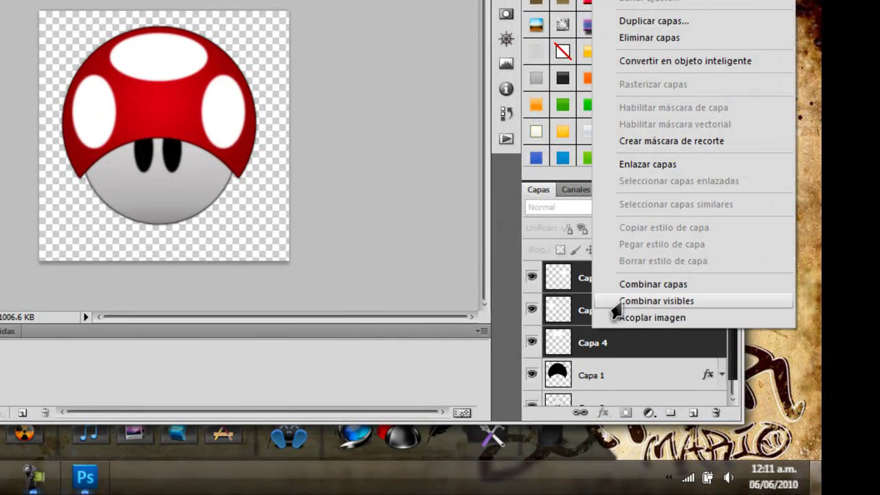
{"action": "left_click", "coordinate": [677, 328]}
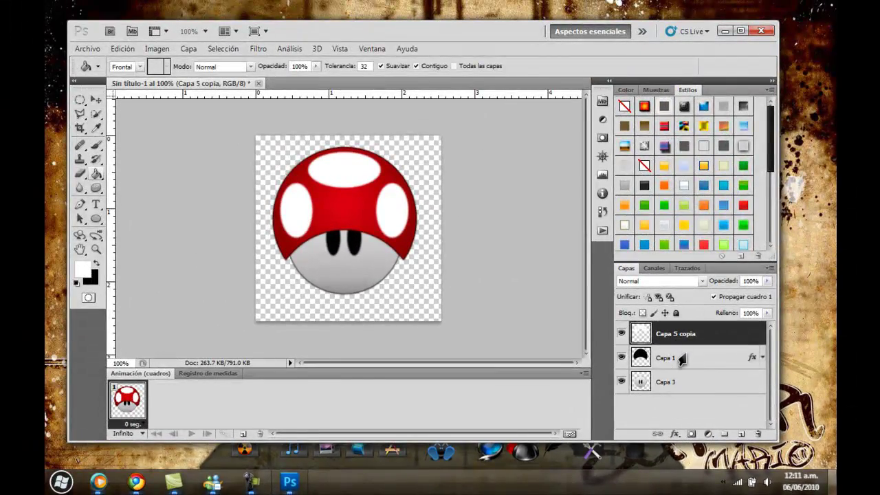
- Merge Capa 1 into the spots layer and add an empty layer on top
{"action": "left_click", "coordinate": [681, 358], "text": "ctrl"}
{"action": "right_click", "coordinate": [682, 357]}
{"action": "left_click", "coordinate": [719, 321]}
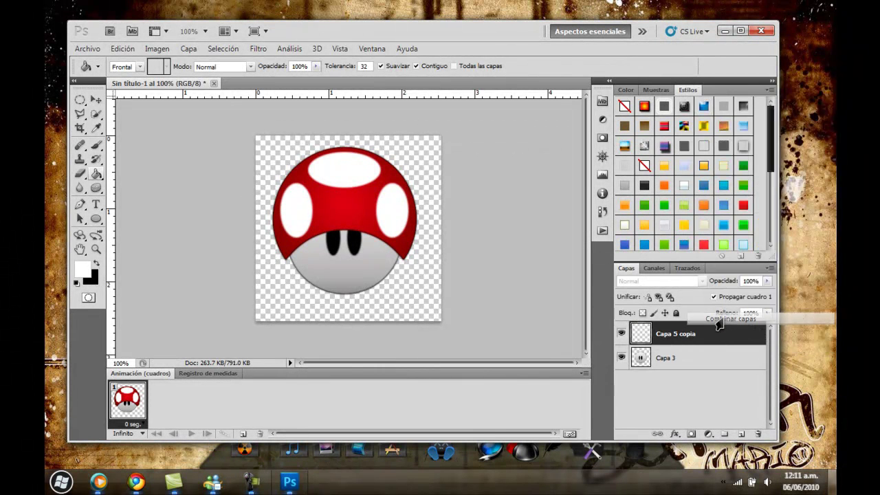
{"action": "left_click", "coordinate": [741, 434]}
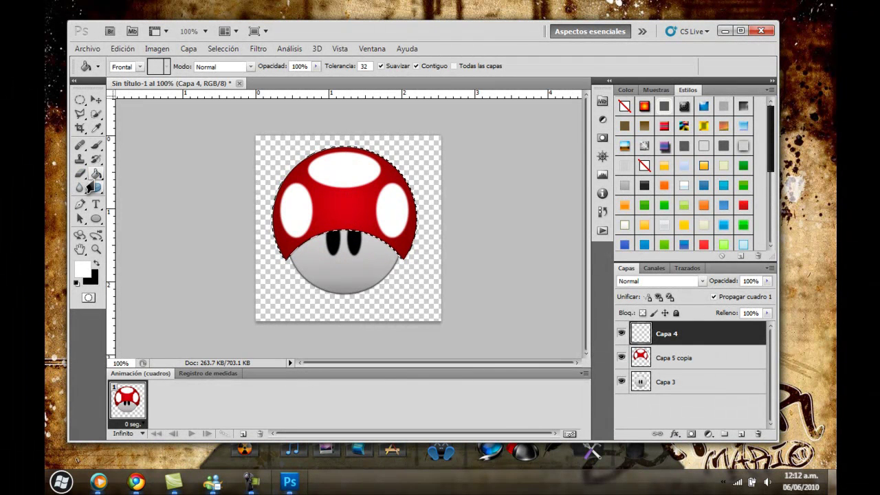
{"action": "left_click", "coordinate": [96, 145]}
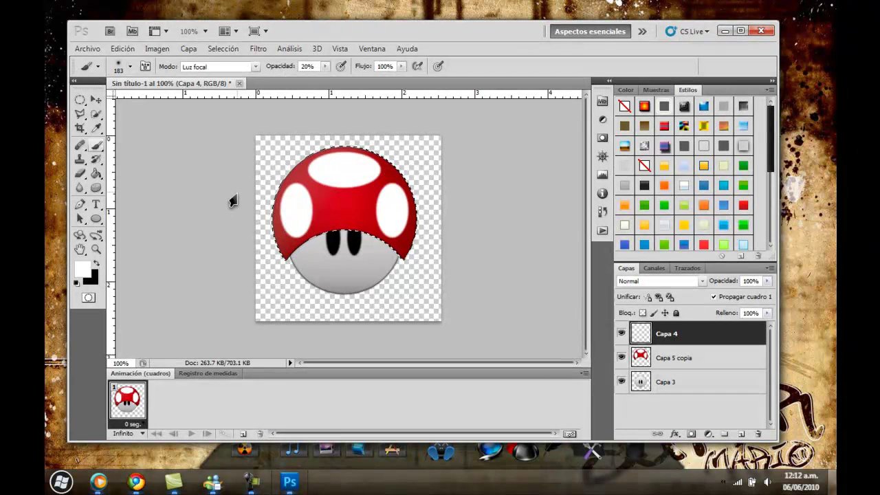
- Replace the brush stroke with white gradient gloss on the cap's upper left, then shift the selection down-right
{"action": "key", "text": "ctrl+z"}
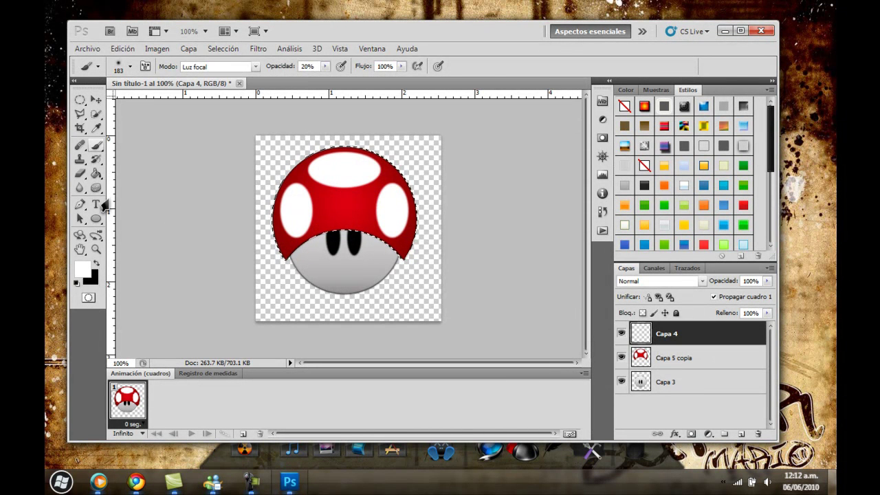
{"action": "right_click", "coordinate": [96, 177]}
{"action": "left_click", "coordinate": [128, 176]}
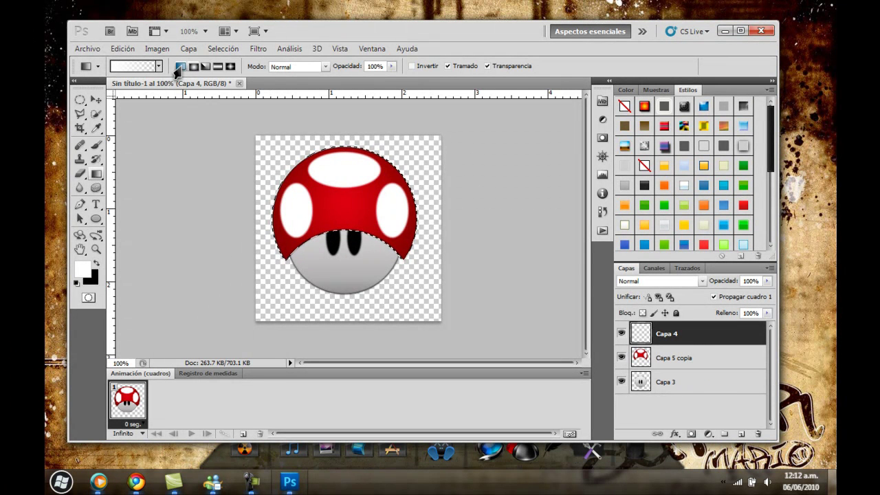
{"action": "left_click_drag", "start_coordinate": [314, 216], "coordinate": [323, 173]}
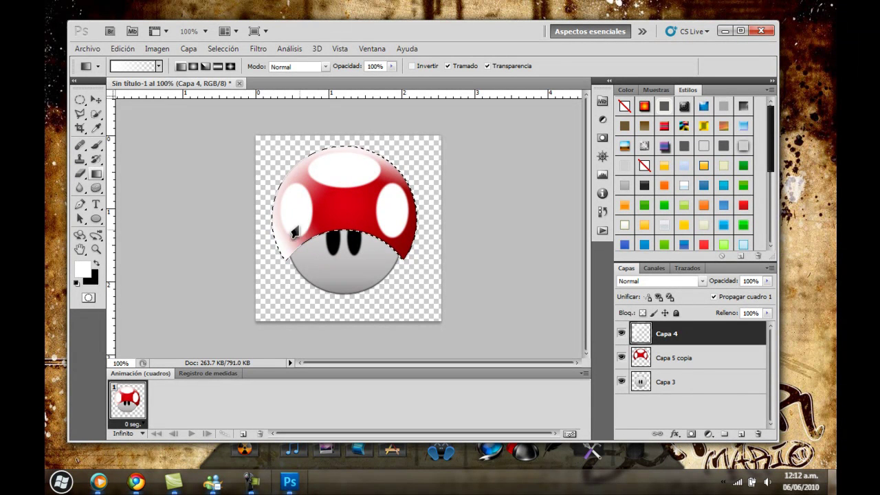
{"action": "left_click_drag", "start_coordinate": [286, 198], "coordinate": [288, 196]}
{"action": "left_click_drag", "start_coordinate": [363, 211], "coordinate": [364, 206]}
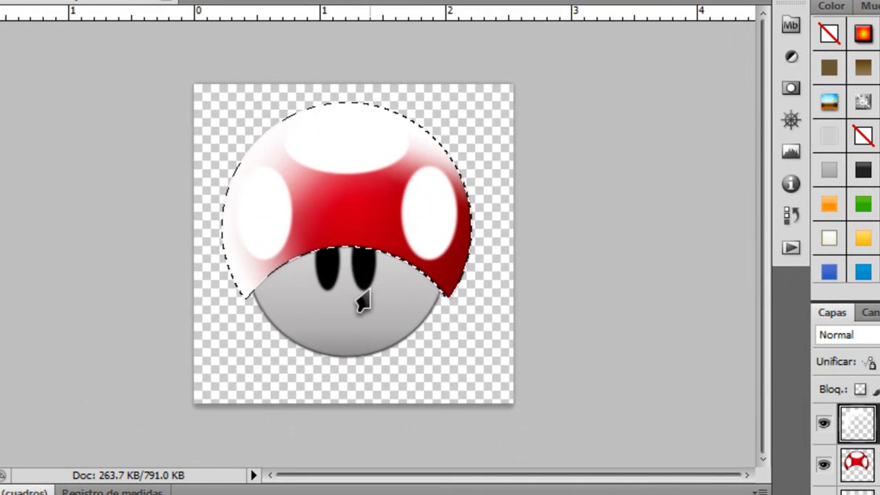
{"action": "left_click_drag", "start_coordinate": [347, 200], "coordinate": [352, 232]}
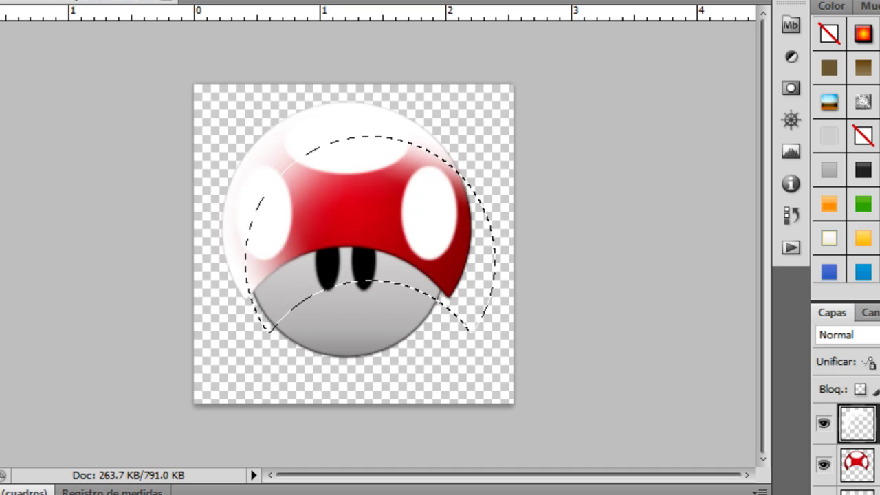
- Nudge the selection further right and set the standard Eraser to 77% opacity
{"action": "left_click_drag", "start_coordinate": [352, 233], "coordinate": [363, 228]}
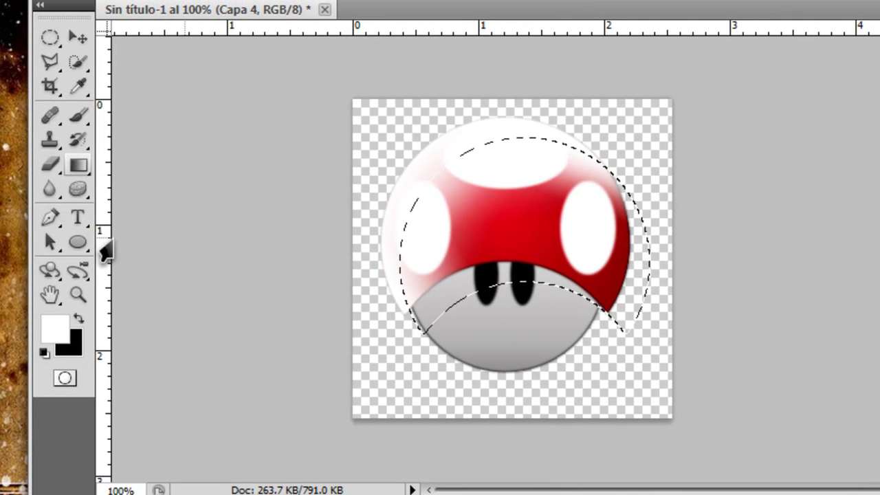
{"action": "right_click", "coordinate": [15, 161]}
{"action": "left_click", "coordinate": [512, 371]}
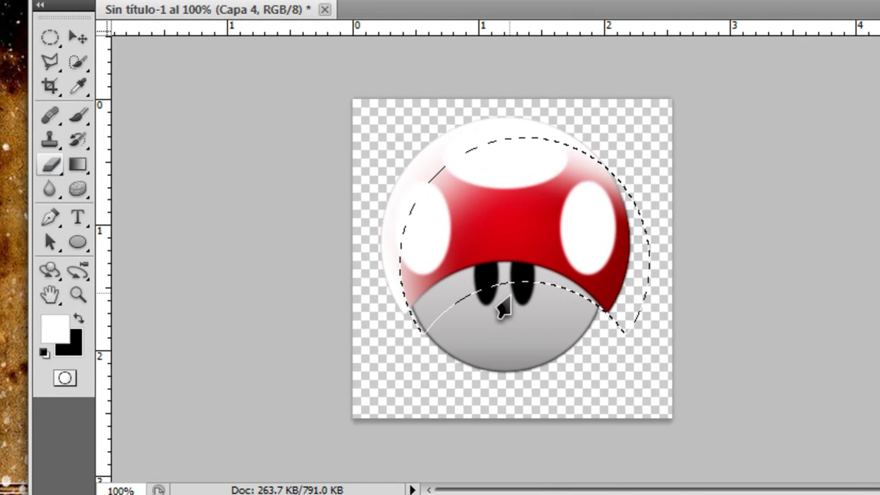
{"action": "key", "text": "8"}
{"action": "key", "text": "7"}
{"action": "key", "text": "7"}
{"action": "key", "text": "7"}
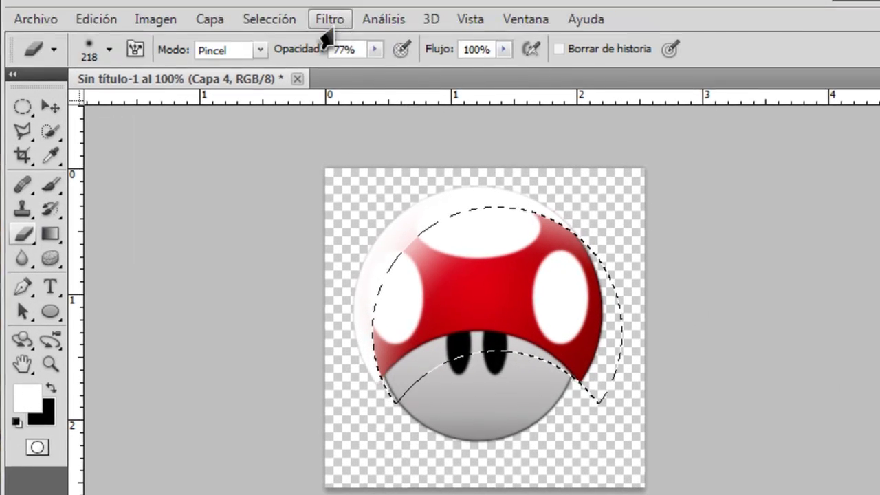
- Invert the selection to trim the gloss to a thin upper-left rim, then deselect
{"action": "left_click", "coordinate": [270, 44]}
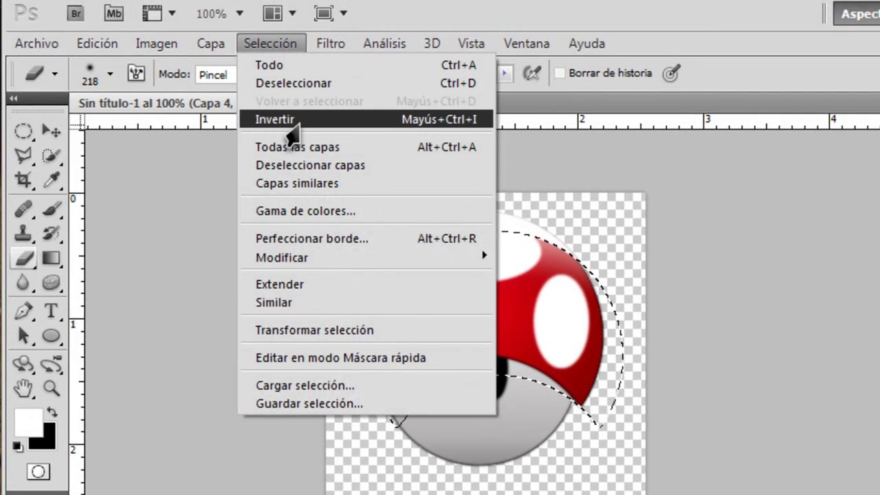
{"action": "left_click", "coordinate": [290, 118]}
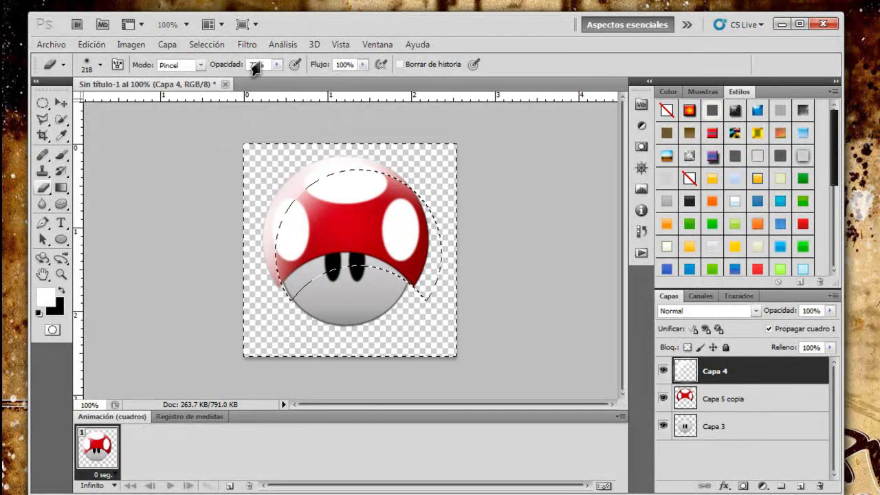
{"action": "key", "text": "ctrl+d"}
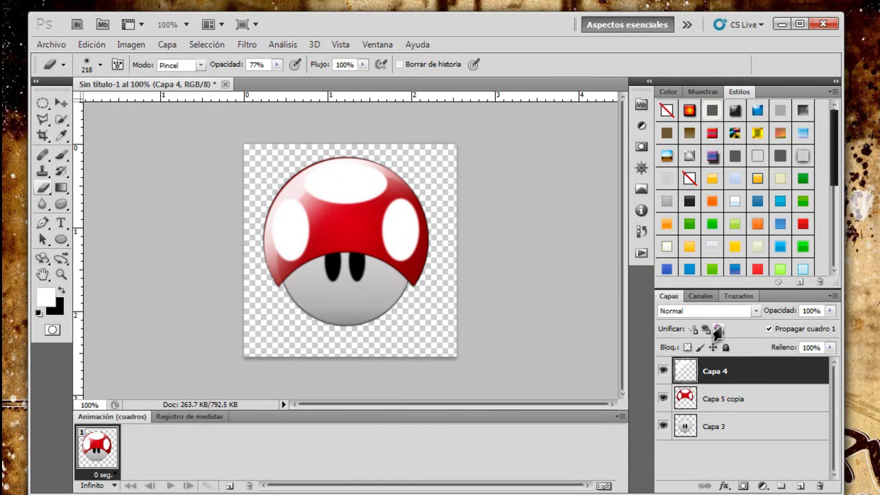
- Darken the red cap's right edge with black soft brushing inside the cap selection, then deselect
{"action": "left_click", "coordinate": [684, 400], "text": "ctrl"}
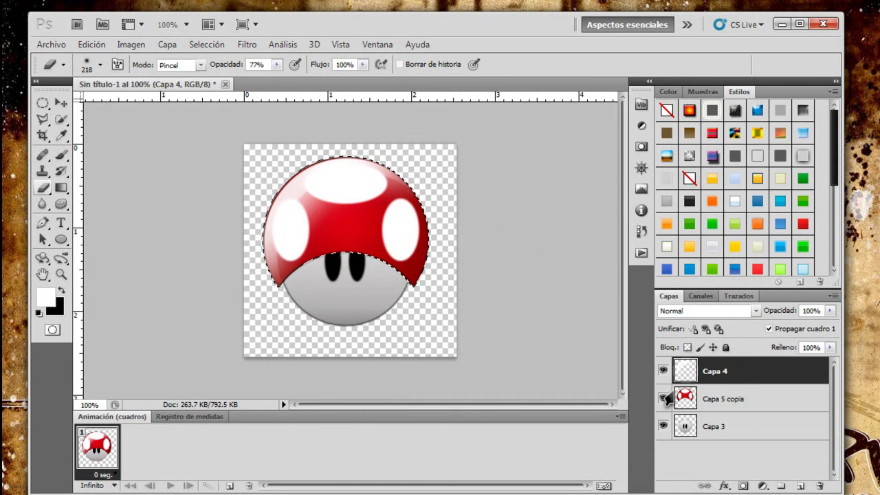
{"action": "left_click", "coordinate": [60, 154]}
{"action": "left_click", "coordinate": [61, 290]}
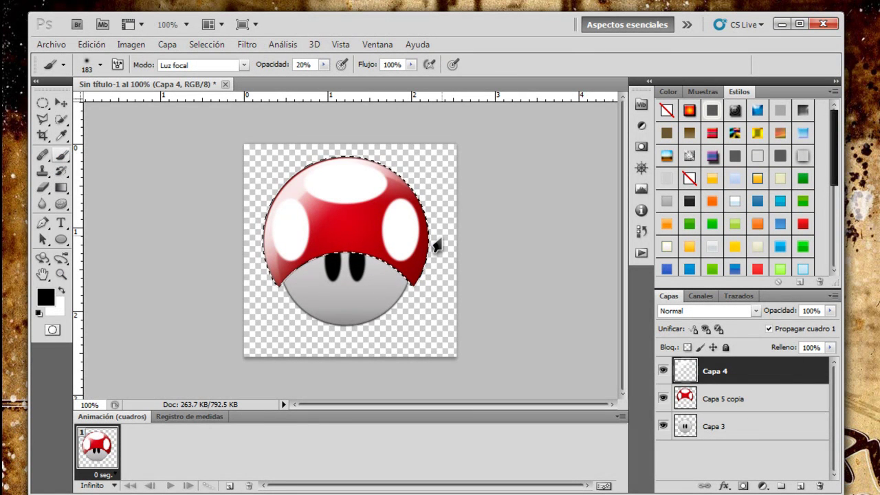
{"action": "mouse_move", "coordinate": [435, 243]}
{"action": "left_mouse_down"}
{"action": "mouse_move", "coordinate": [428, 273]}
{"action": "mouse_move", "coordinate": [424, 258]}
{"action": "left_mouse_up"}
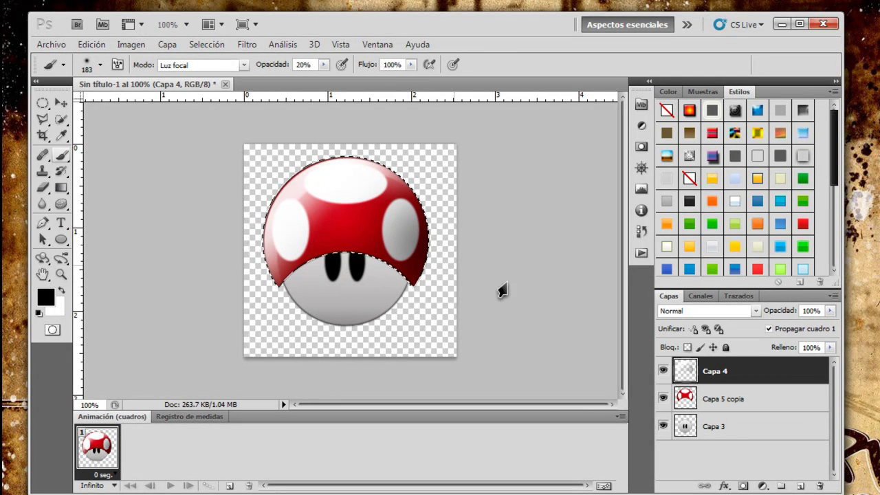
{"action": "key", "text": "ctrl+d"}
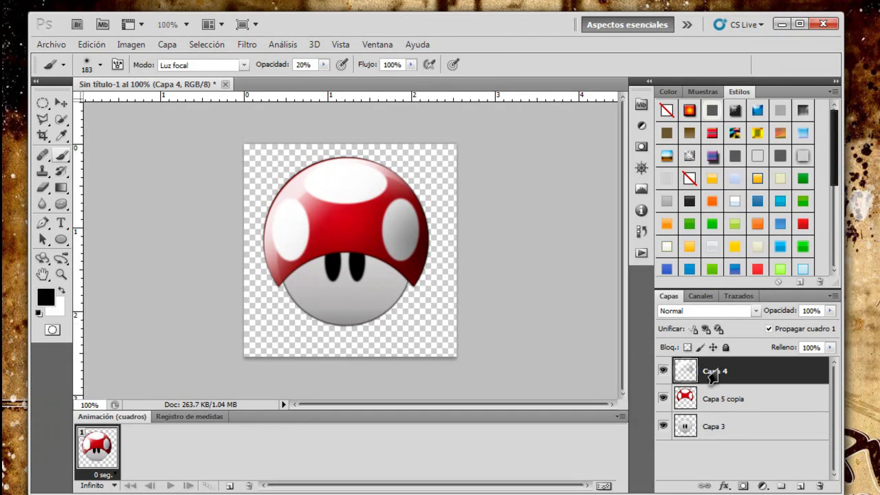
- Merge the mushroom's layers into a single Capa 4 layer and add a subtle shading touch near the eyes
{"action": "left_click", "coordinate": [718, 429], "text": "shift"}
{"action": "right_click", "coordinate": [717, 407]}
{"action": "left_click", "coordinate": [762, 362]}
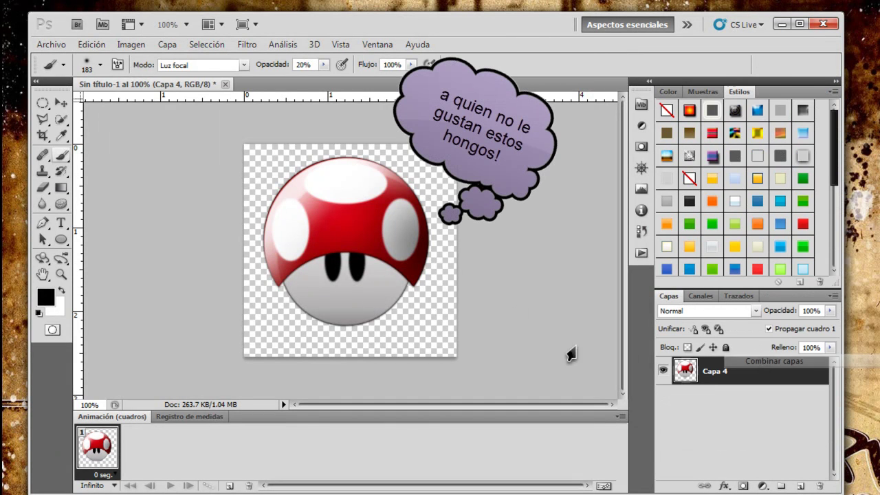
{"action": "left_click", "coordinate": [338, 268]}
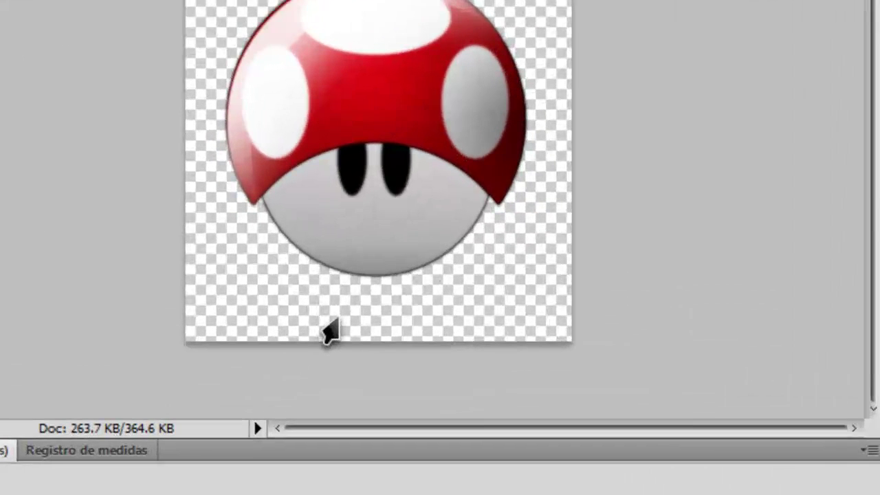
- Type 'eat me' beneath the mushroom and centre it under the cap
{"action": "left_click", "coordinate": [327, 341]}
{"action": "type", "text": "eat "}
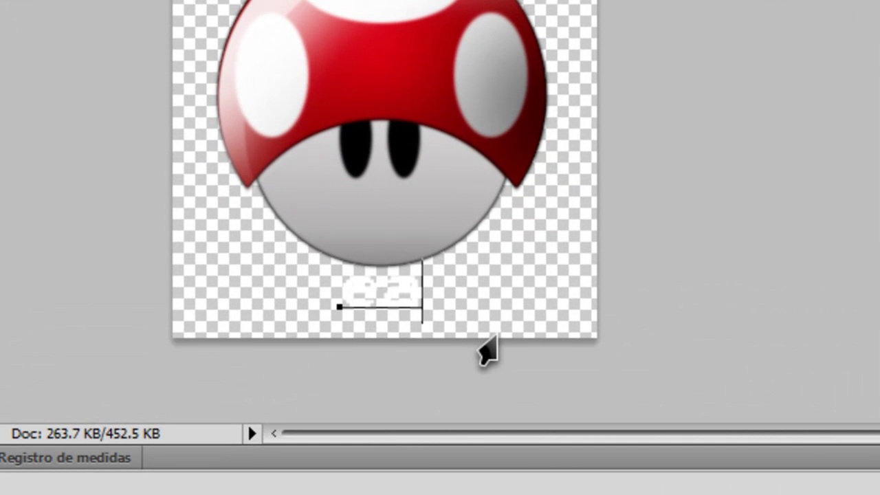
{"action": "type", "text": "me"}
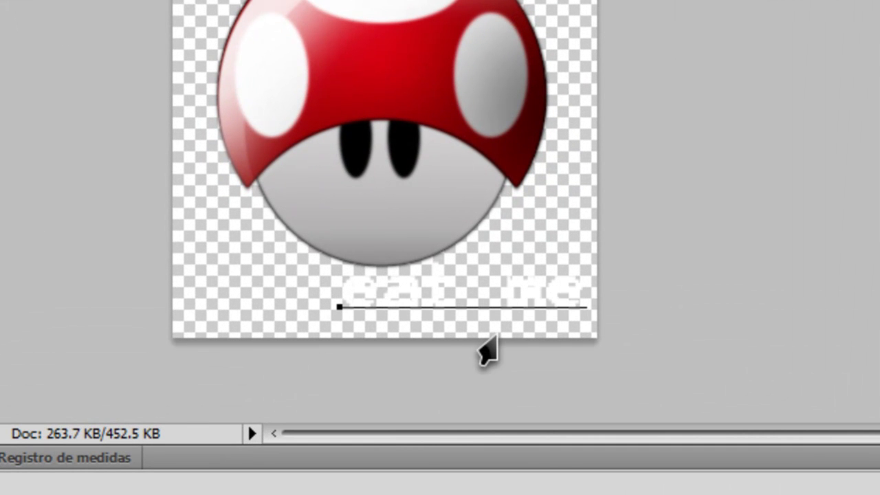
{"action": "left_click_drag", "start_coordinate": [563, 318], "coordinate": [481, 324]}
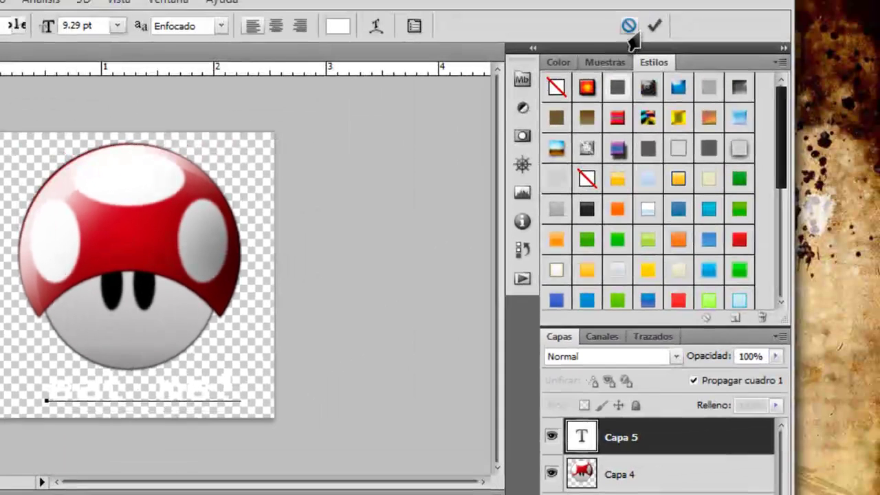
{"action": "left_click", "coordinate": [654, 25]}
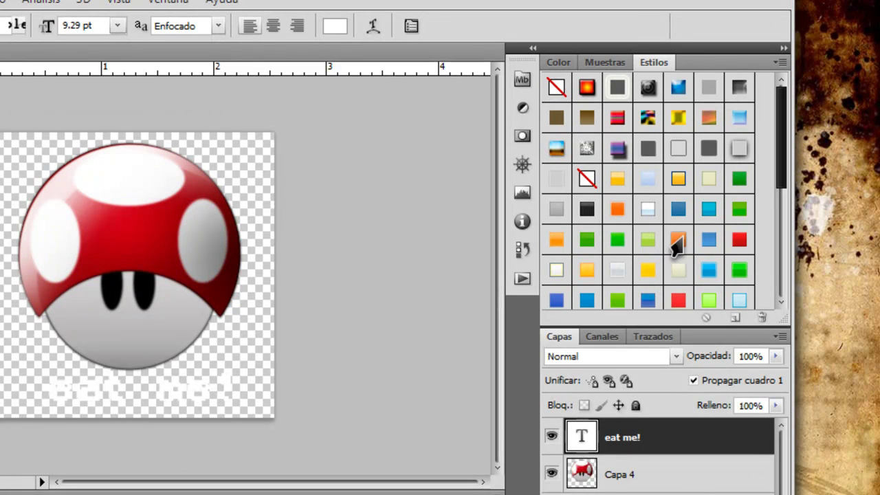
- Apply an orange Estilos style to the text and nudge it slightly left
{"action": "left_click", "coordinate": [676, 239]}
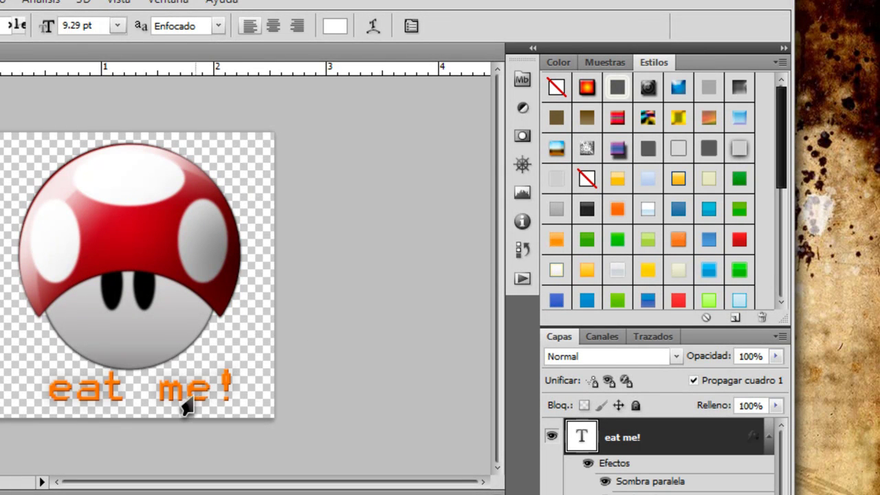
{"action": "left_click_drag", "start_coordinate": [190, 400], "coordinate": [182, 399]}
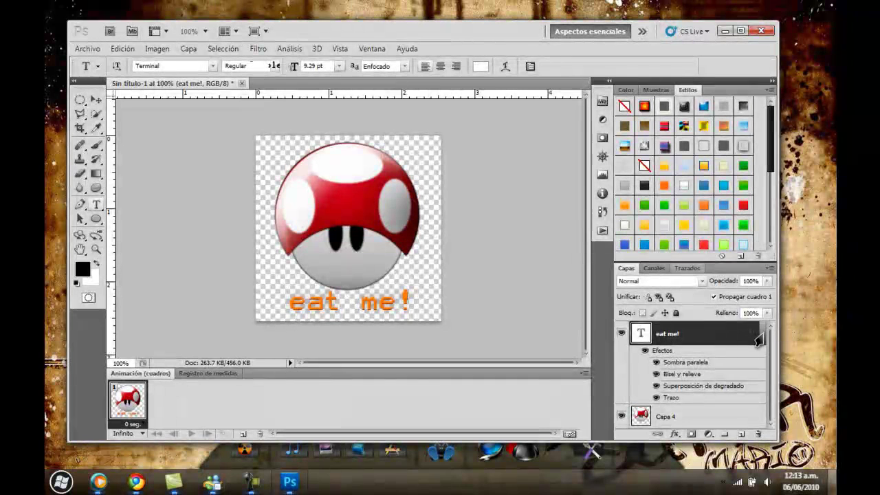
{"action": "left_click", "coordinate": [760, 336]}
- Add a new layer below Capa 4 and fill it with black
{"action": "left_click", "coordinate": [706, 365]}
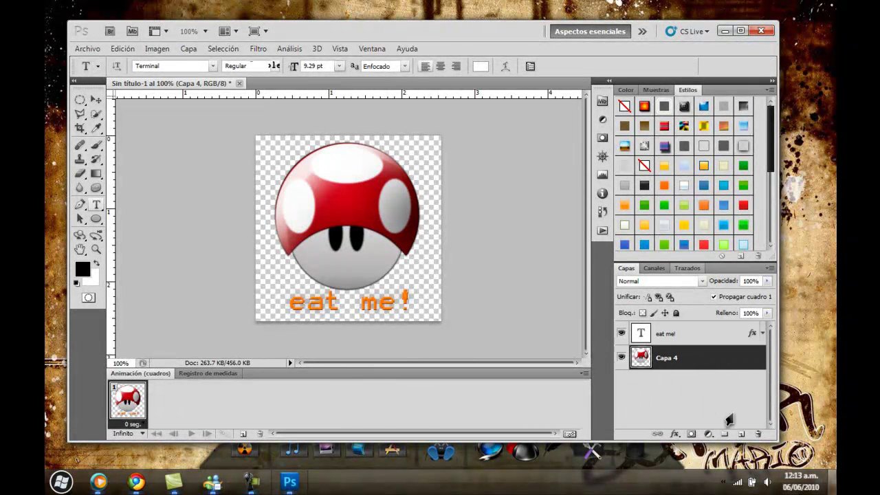
{"action": "left_click", "coordinate": [739, 434]}
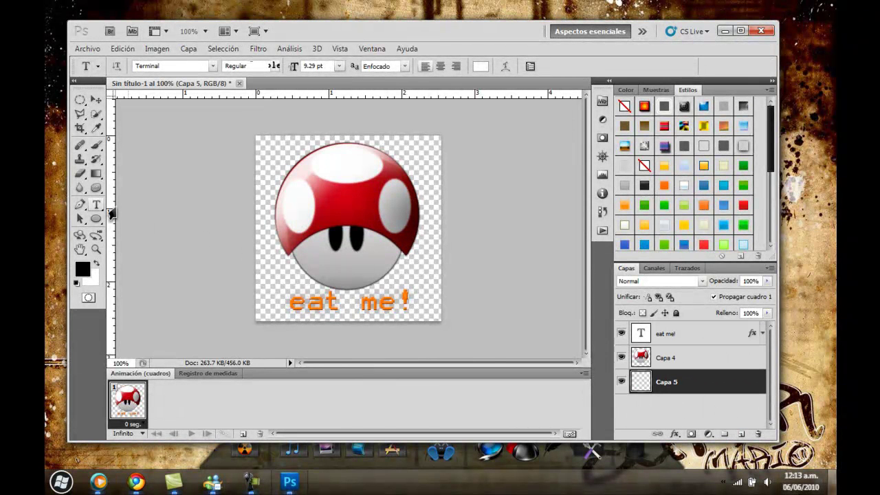
{"action": "left_click_drag", "start_coordinate": [95, 174], "coordinate": [165, 186]}
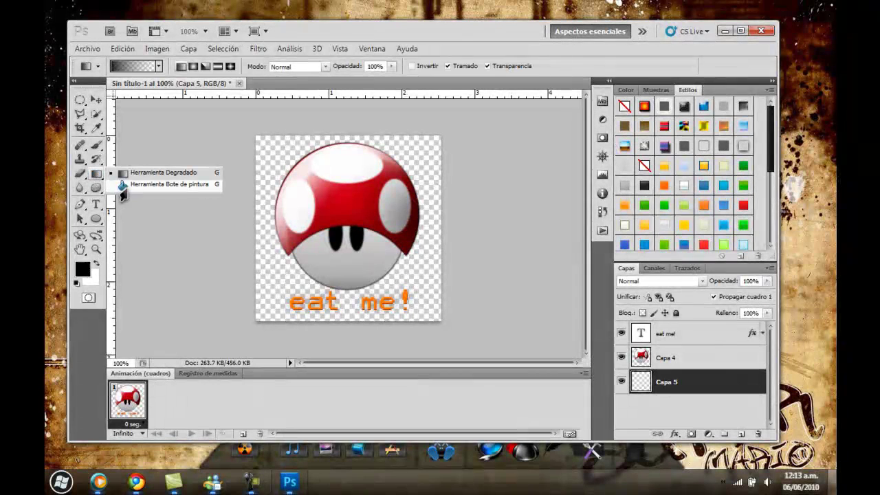
{"action": "left_click", "coordinate": [261, 192]}
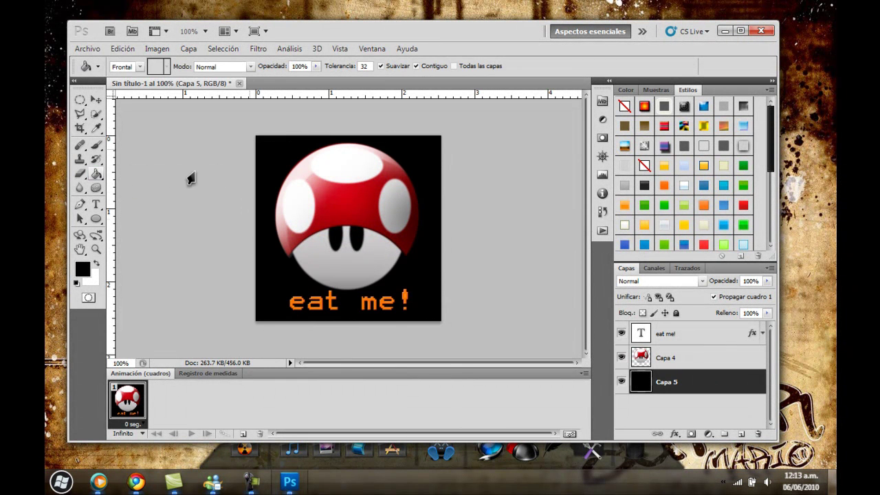
{"action": "left_click", "coordinate": [96, 100]}
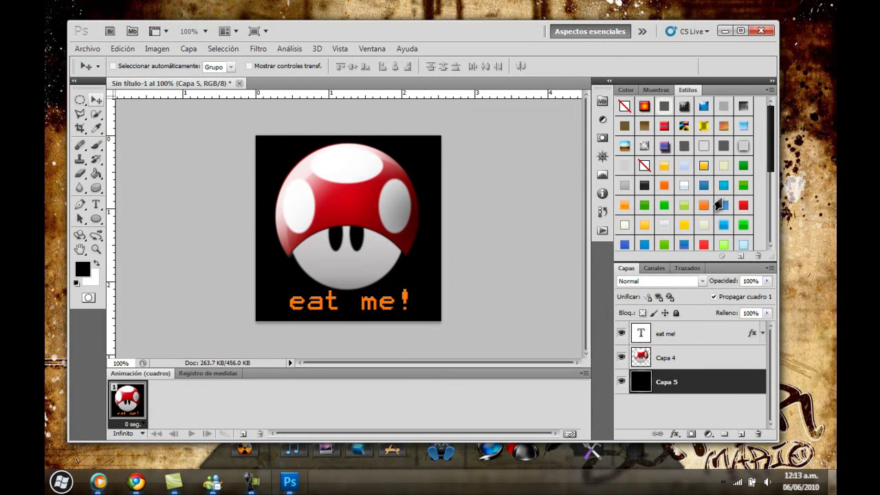
- Apply a cyan gradient style with a dark border to the new background layer
{"action": "left_click", "coordinate": [722, 186]}
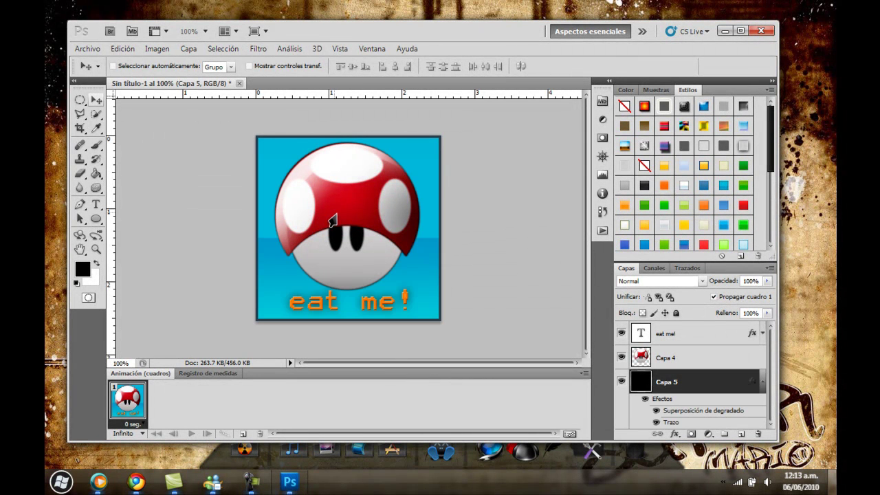
{"action": "left_click", "coordinate": [333, 220], "text": "ctrl"}
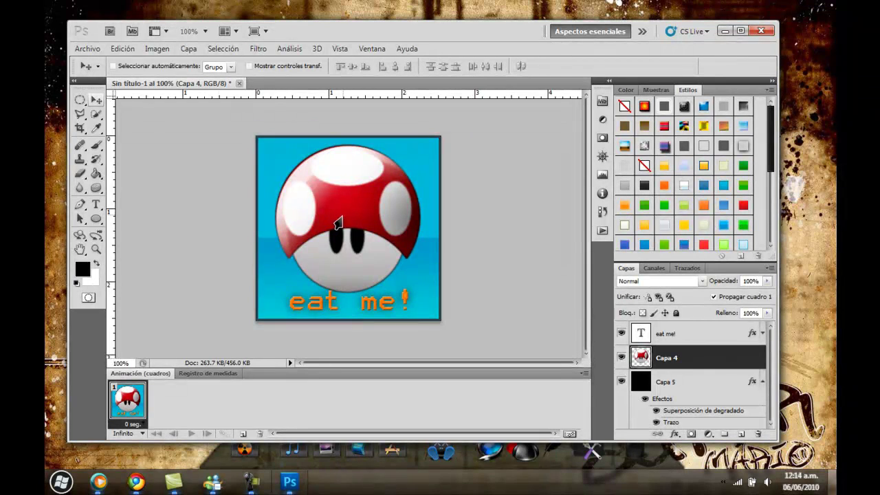
{"action": "left_click", "coordinate": [87, 48]}
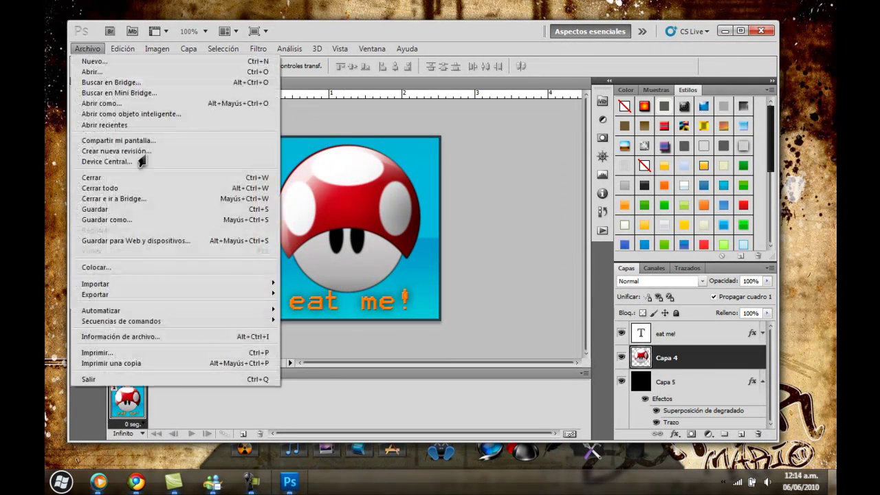
- Save the icon for web as PNG-24 named 'eat me!', then close the export window and answer its prompt
{"action": "left_click", "coordinate": [142, 241]}
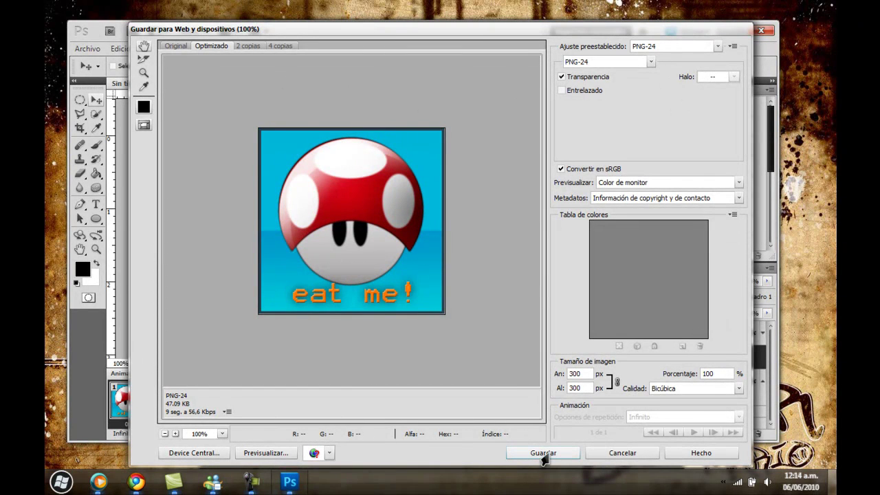
{"action": "left_click", "coordinate": [543, 452]}
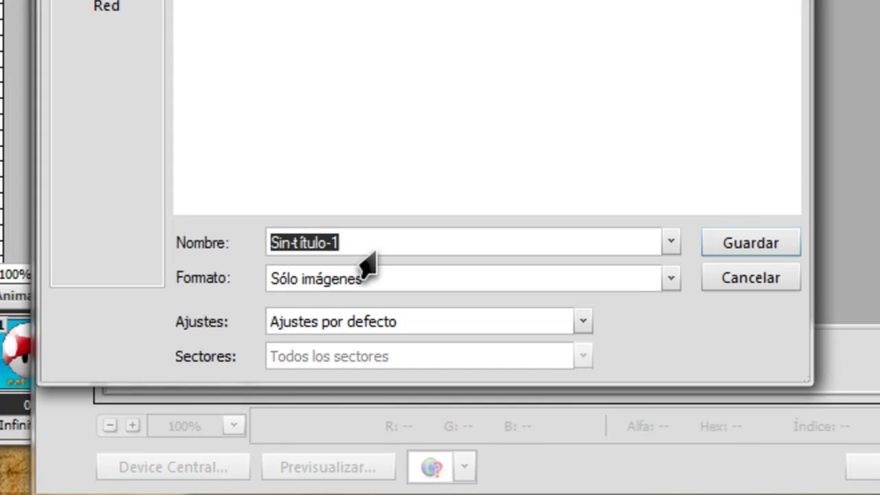
{"action": "type", "text": "eat me!"}
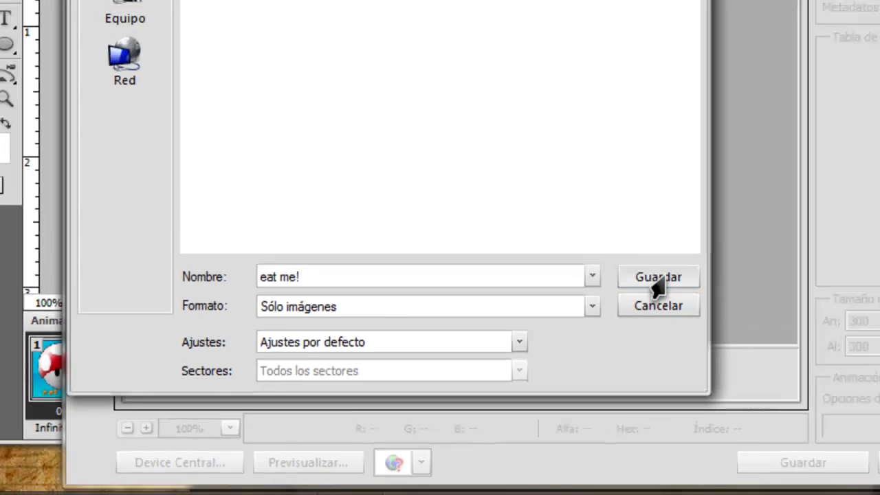
{"action": "left_click", "coordinate": [739, 241]}
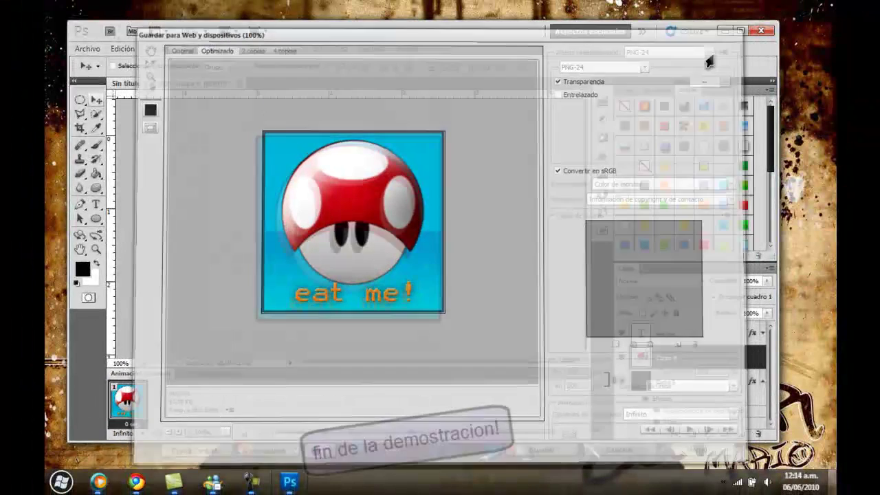
{"action": "left_click", "coordinate": [758, 33]}
{"action": "left_click", "coordinate": [455, 193]}
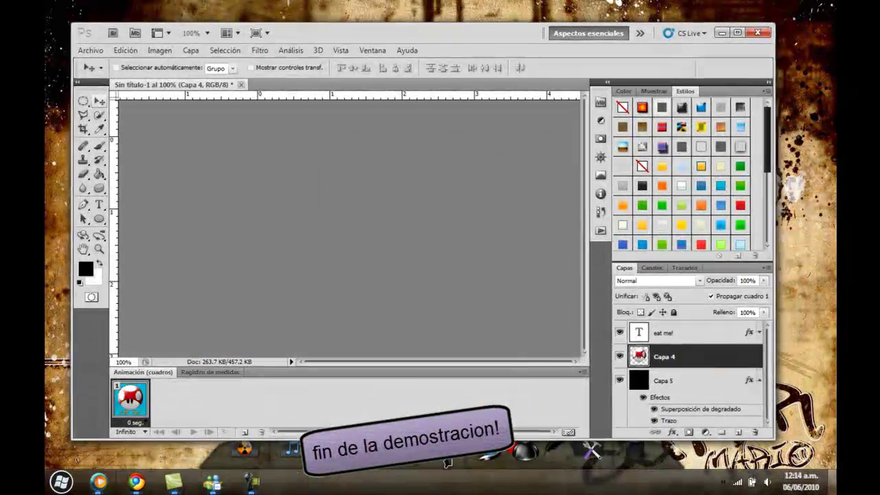
- View eat-me!.png from the Escritorio folder in Windows Photo Viewer, then close the viewer
{"action": "left_click", "coordinate": [244, 448]}
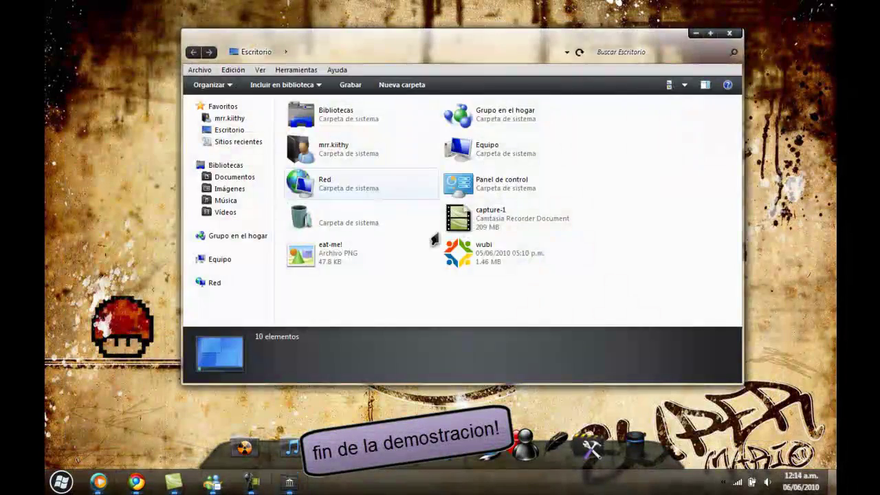
{"action": "double_click", "coordinate": [344, 255]}
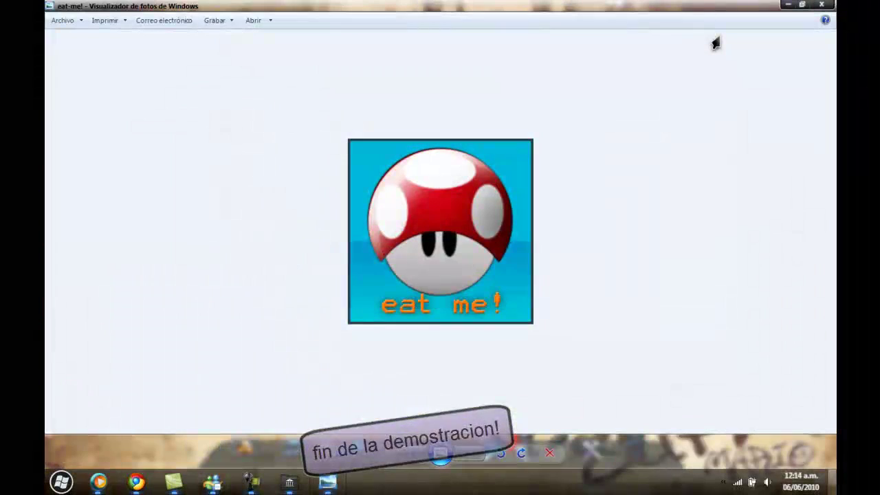
{"action": "left_click", "coordinate": [822, 6]}
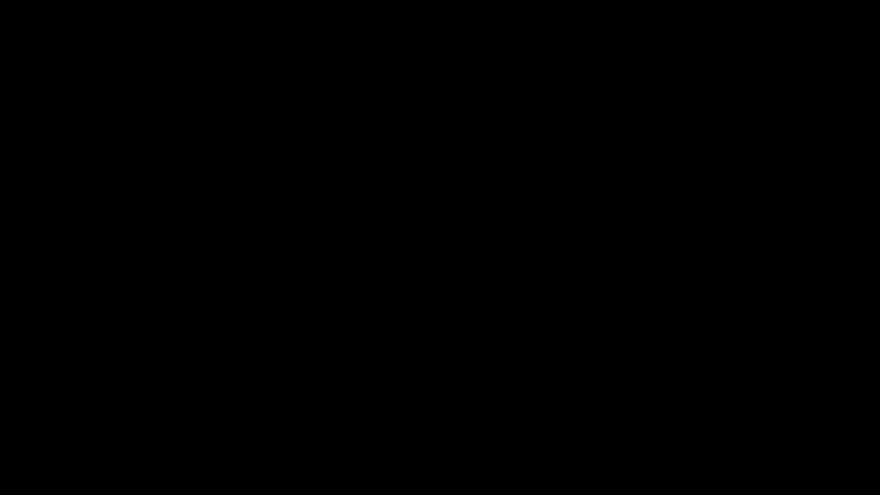